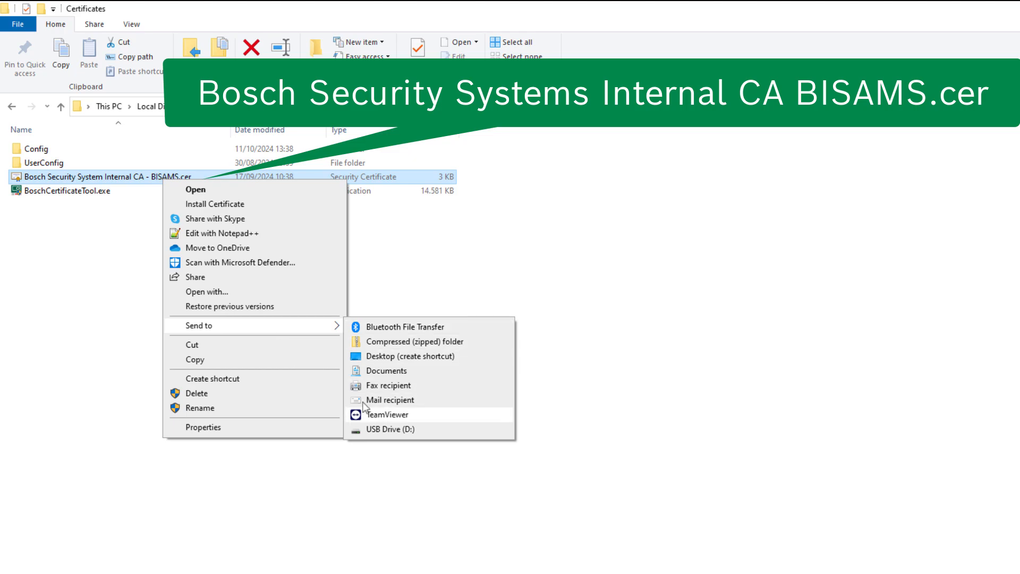
Step: Send the Bosch Security System Internal CA - BISAMS certificate to USB Drive (D:)
click(402, 429)
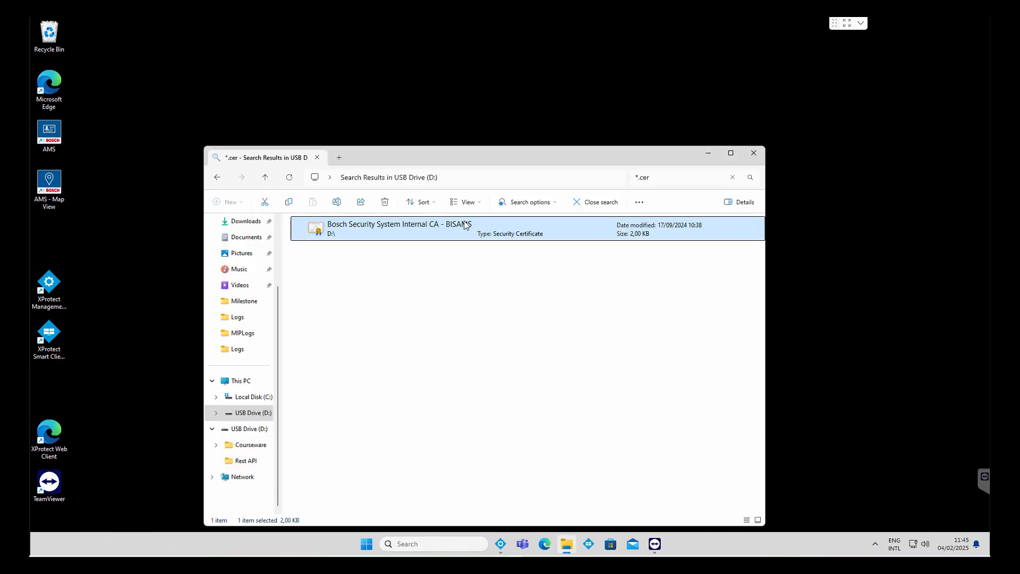
Step: Install the BISAMS CA certificate for the Local Machine into Trusted Root Certification Authorities
double_click(469, 226)
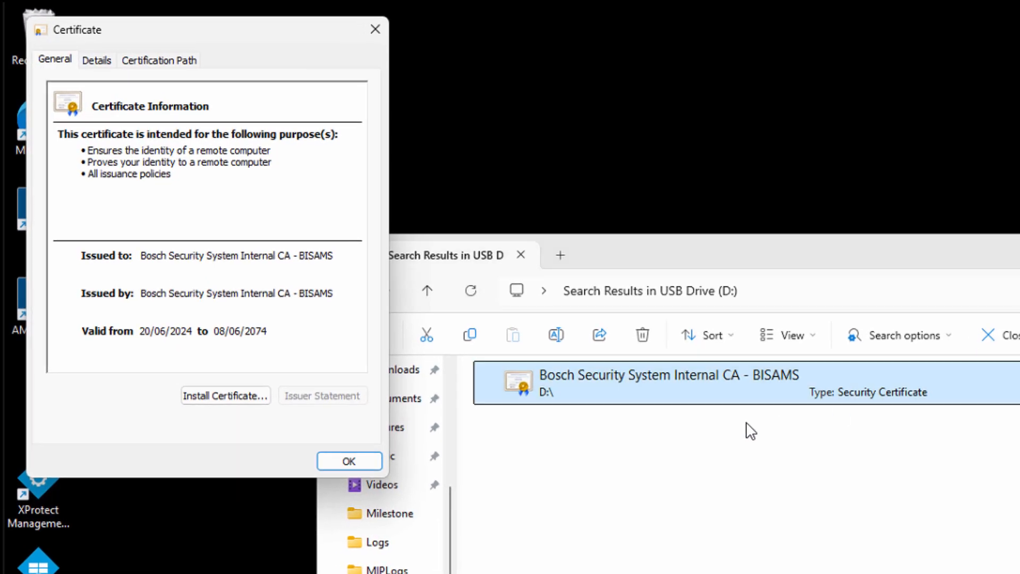
click(187, 400)
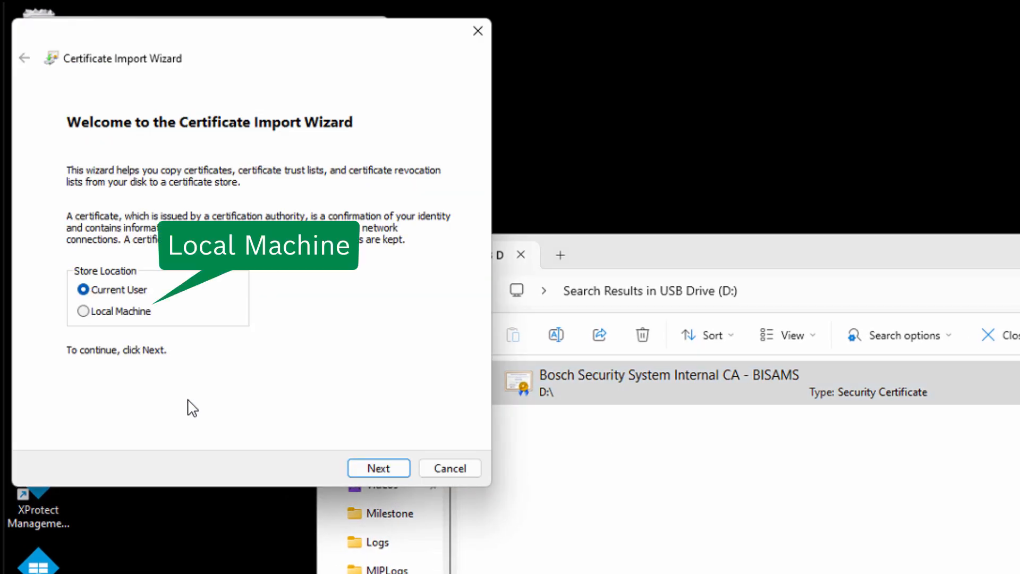
click(127, 313)
click(394, 470)
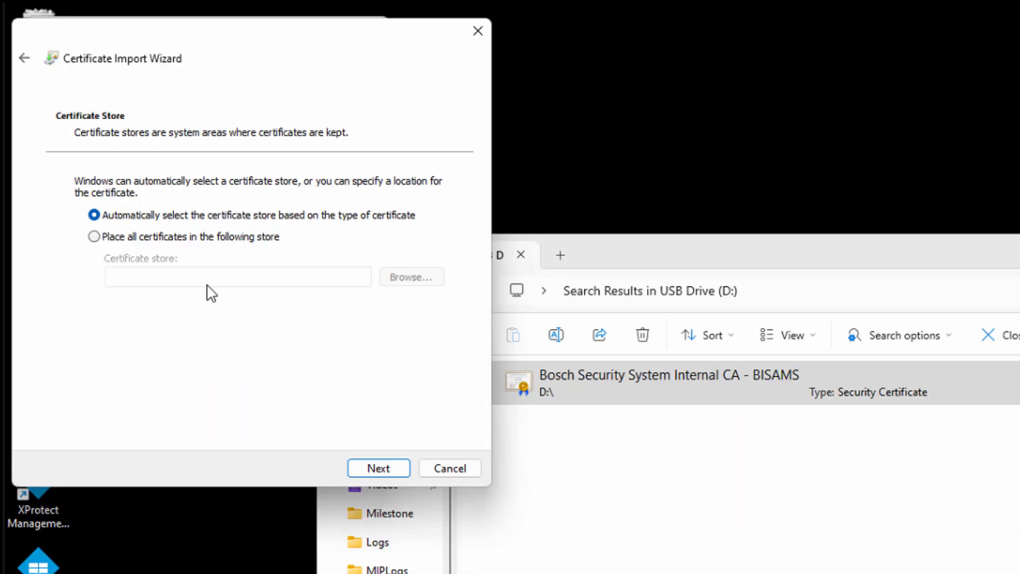
click(188, 237)
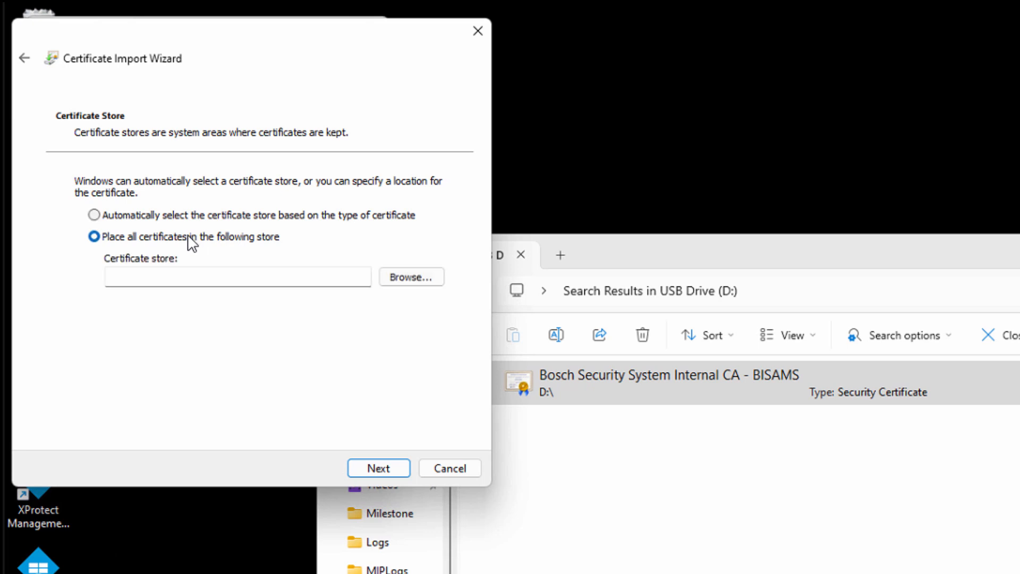
click(414, 282)
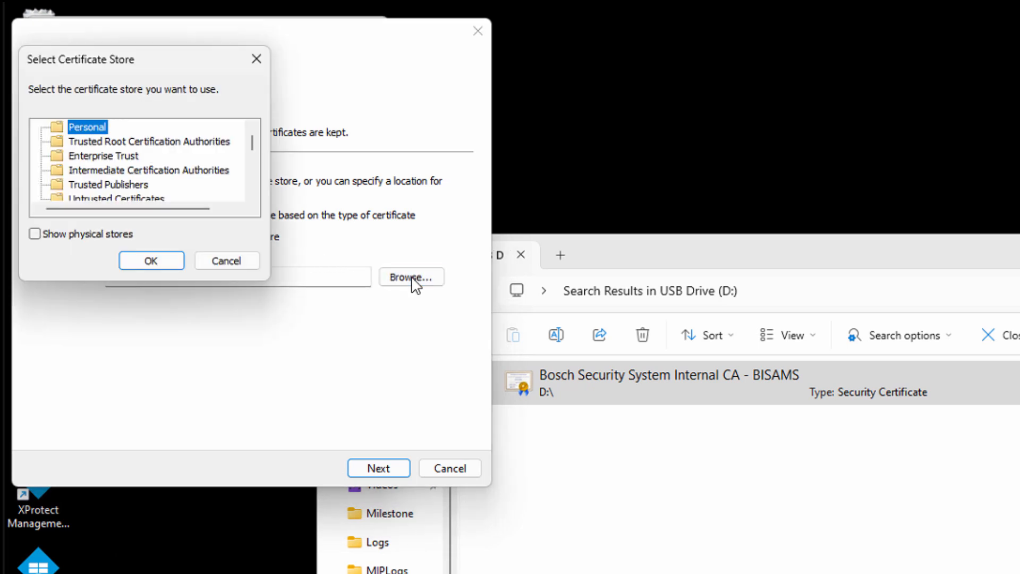
click(108, 141)
click(154, 260)
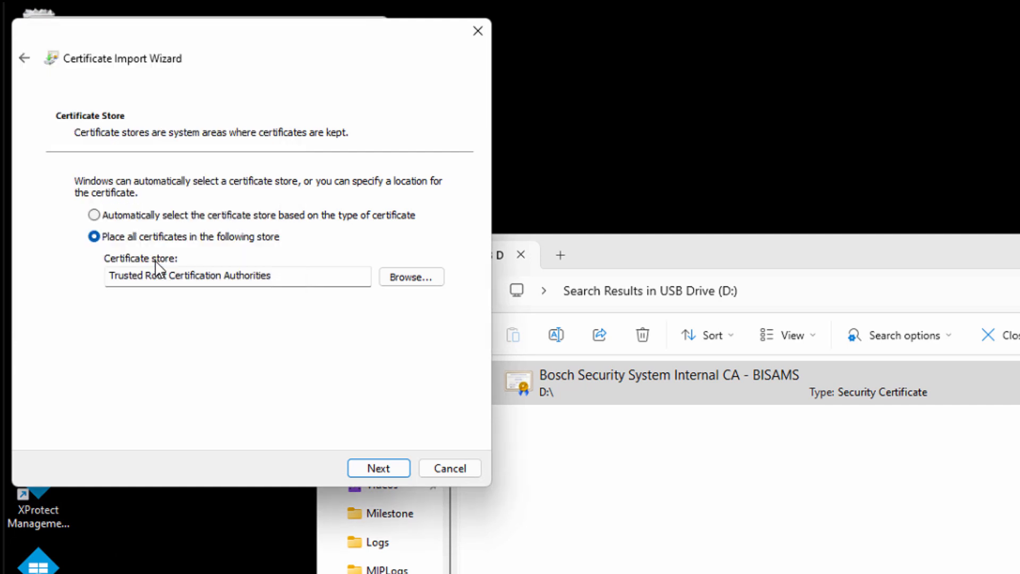
click(380, 469)
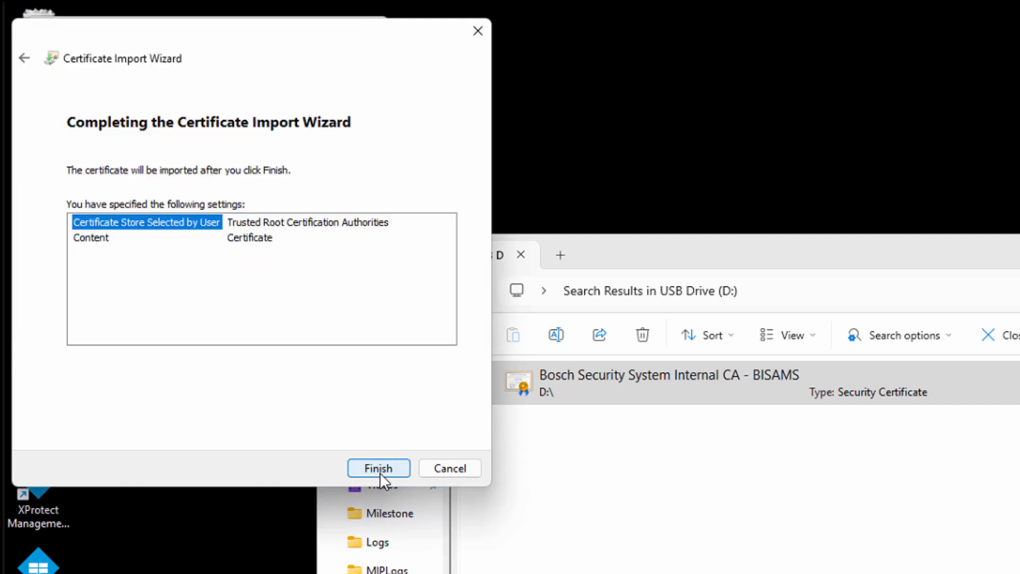
click(379, 468)
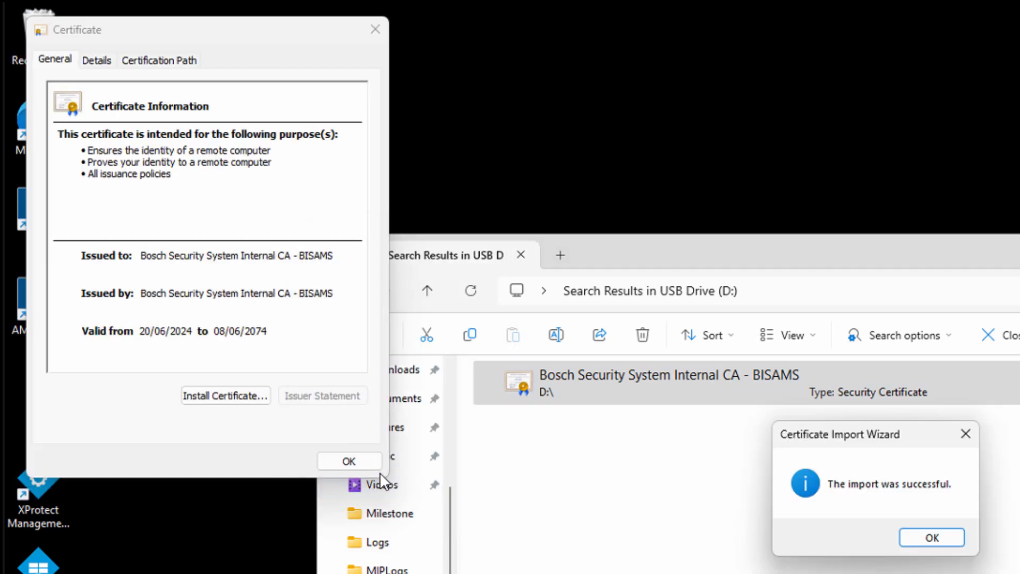
click(928, 544)
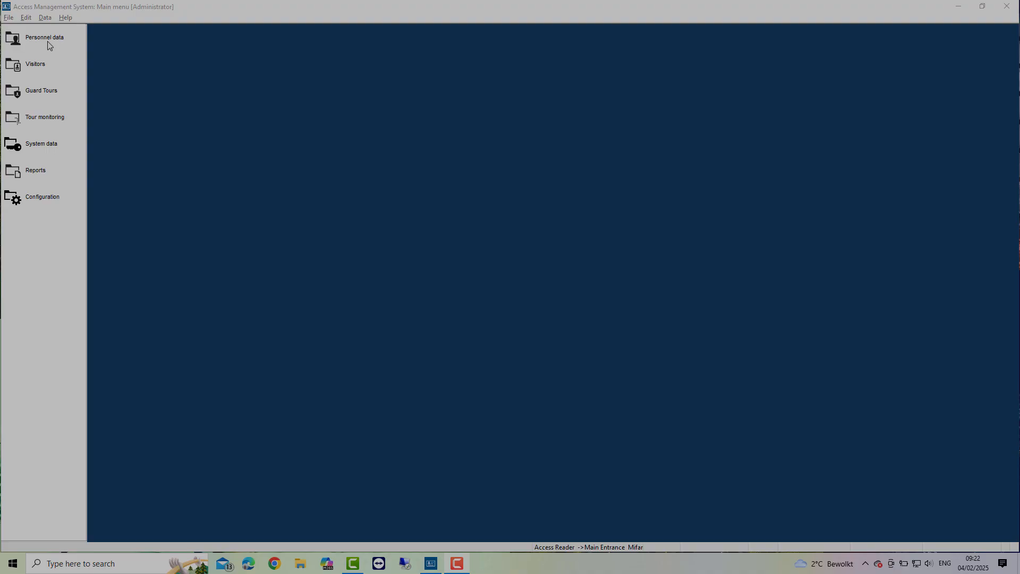
Step: Create and save a person with last name 'Milestone', first name 'XProtect', class Employee
click(50, 43)
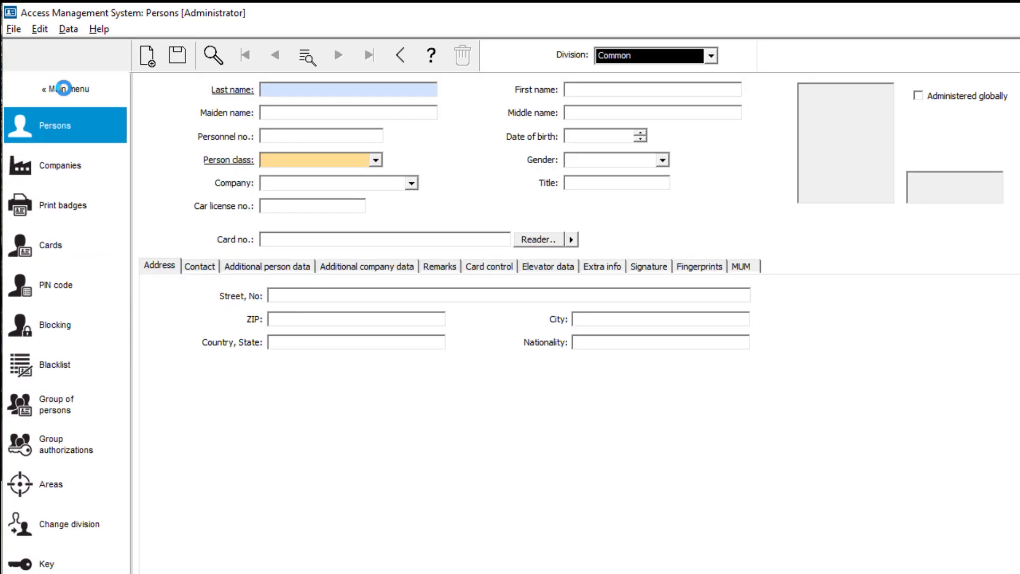
text(Milestone)
key(Tab)
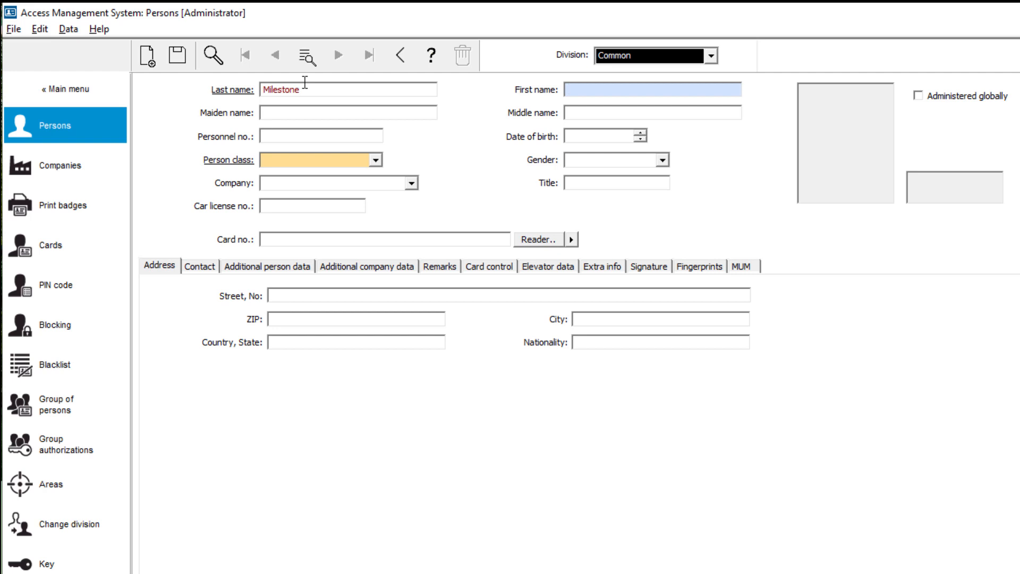
text(XProtect)
click(375, 160)
click(369, 170)
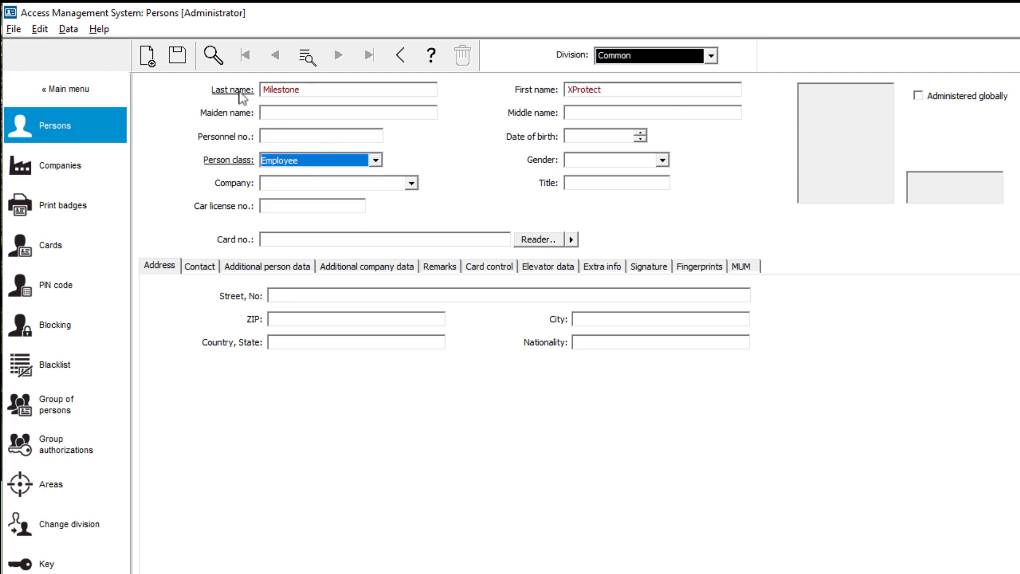
click(184, 59)
Step: Go to Configuration > Operators and Workstations from the main menu
click(81, 90)
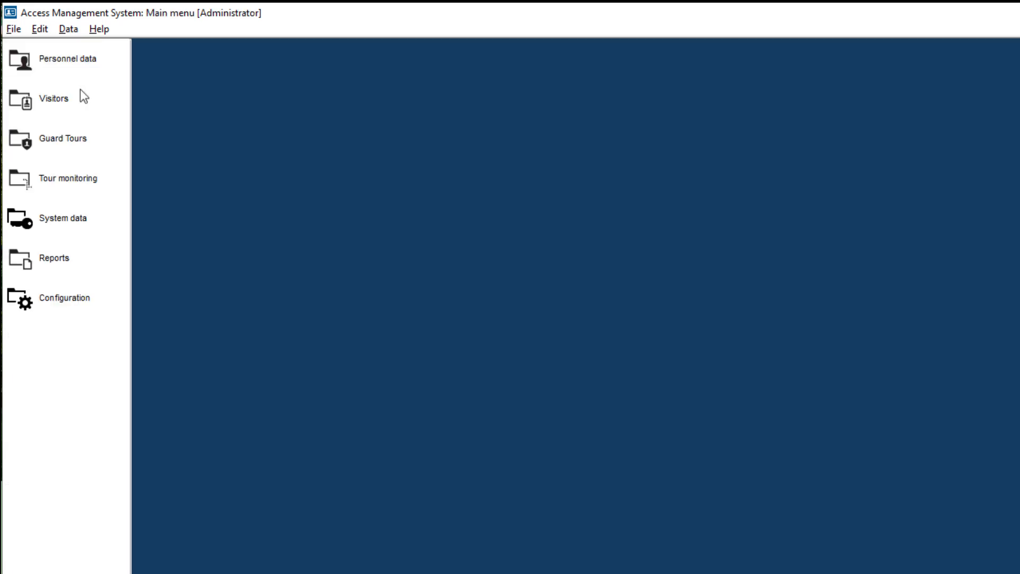
click(71, 298)
click(84, 137)
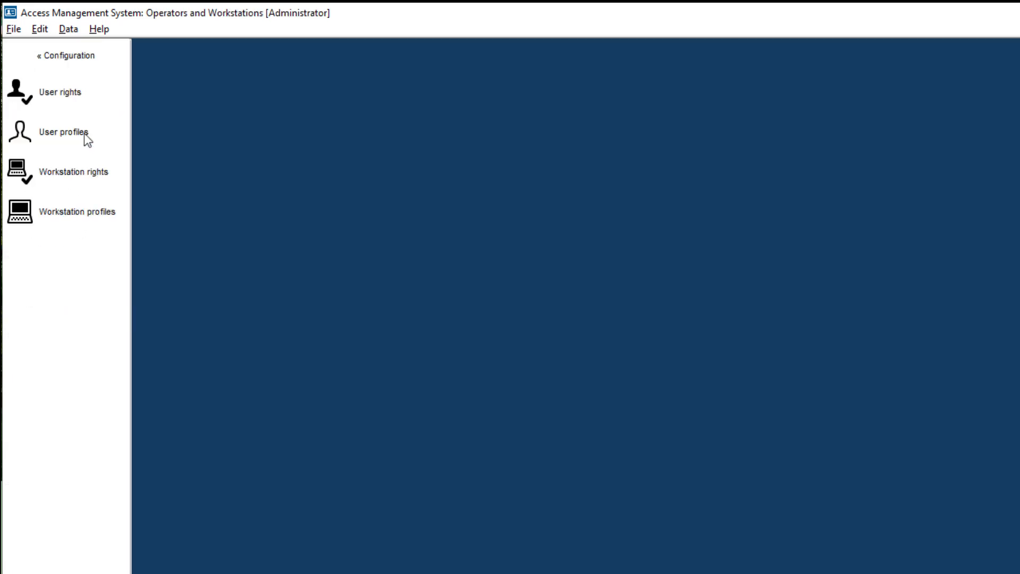
Step: Assign the UP-Administrator user profile to Milestone XProtect
click(81, 95)
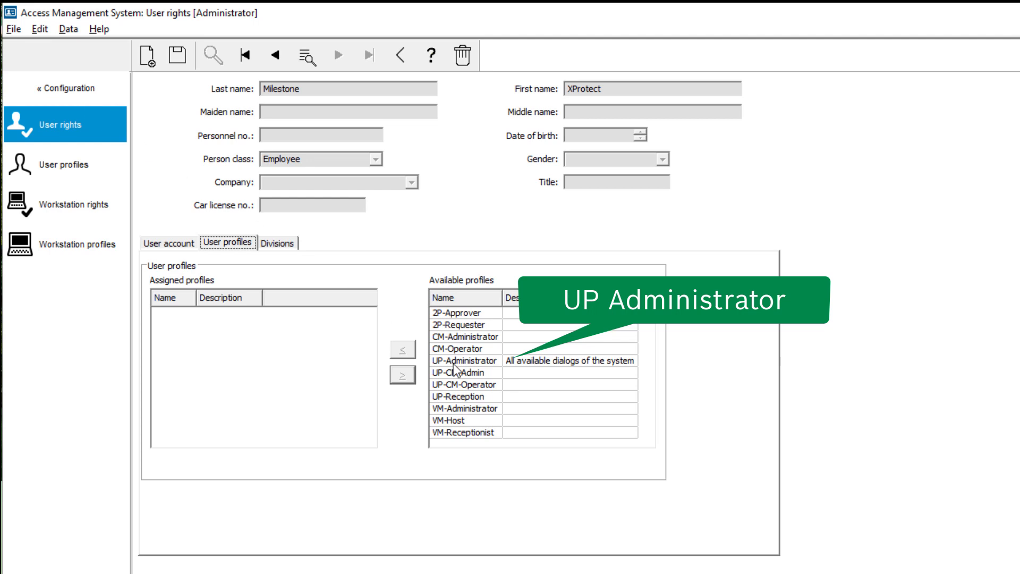
click(454, 363)
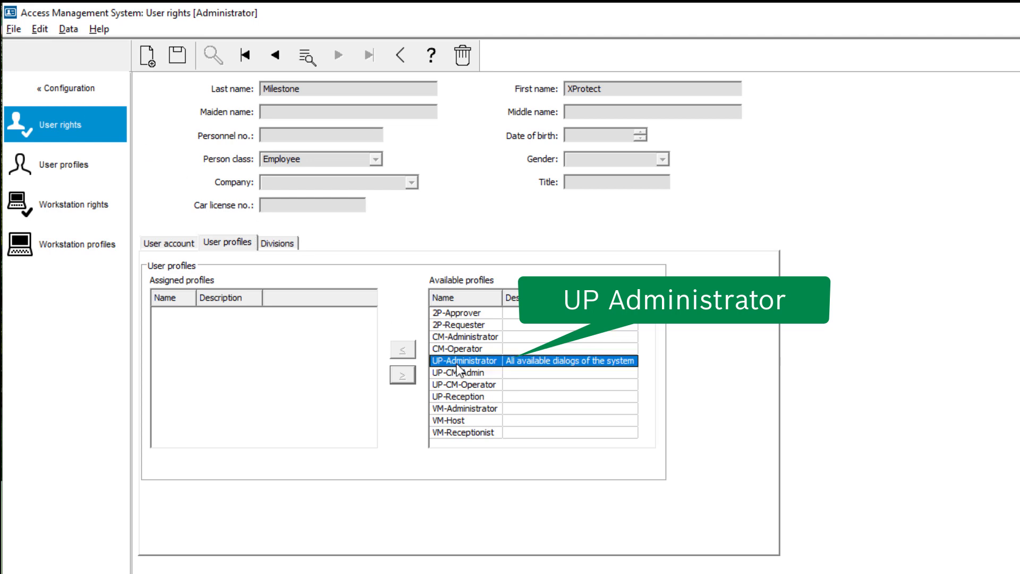
click(403, 350)
Step: Set the user account name to 'Milestone' and give it a confirmed password
click(186, 248)
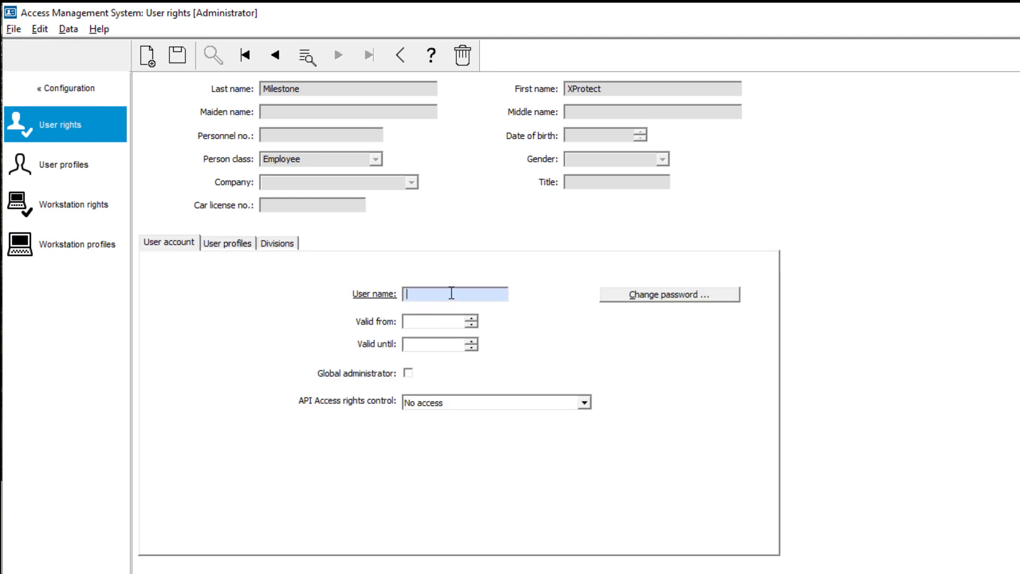
text(Milestone)
click(694, 296)
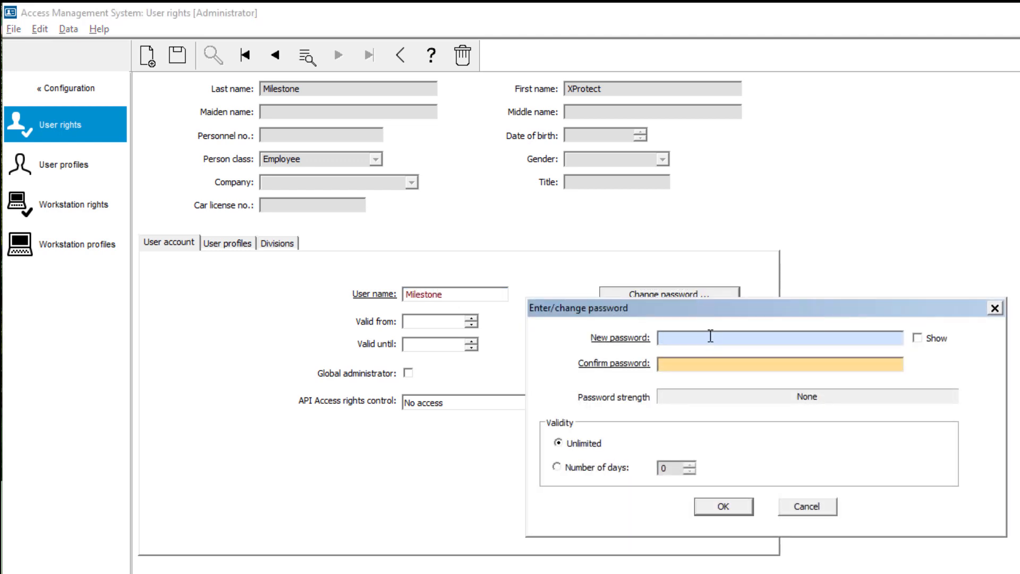
text(•••••••••)
key(Tab)
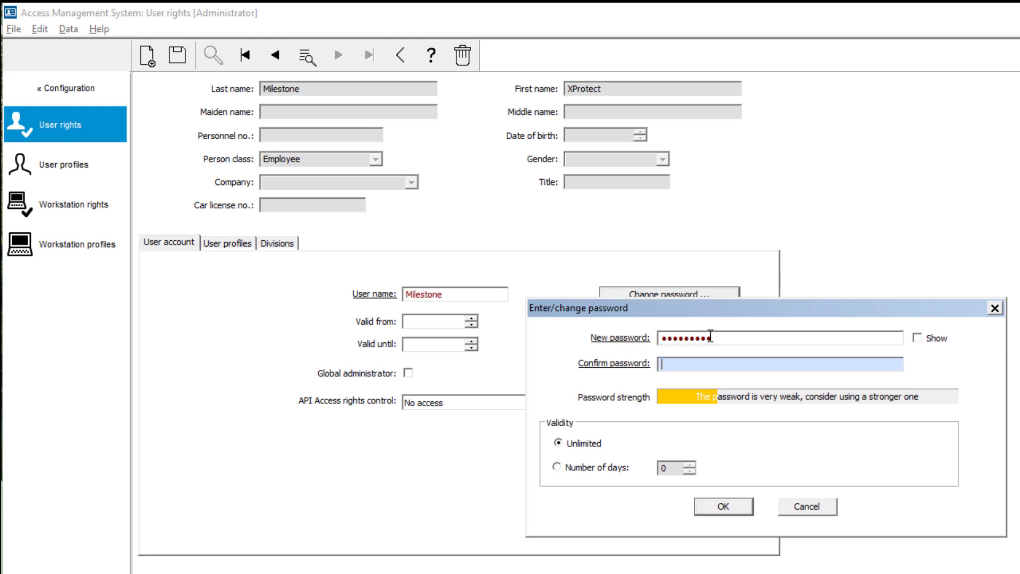
text(•••••••••)
click(712, 508)
Step: Grant Unlimited access API rights and save the user account
click(585, 403)
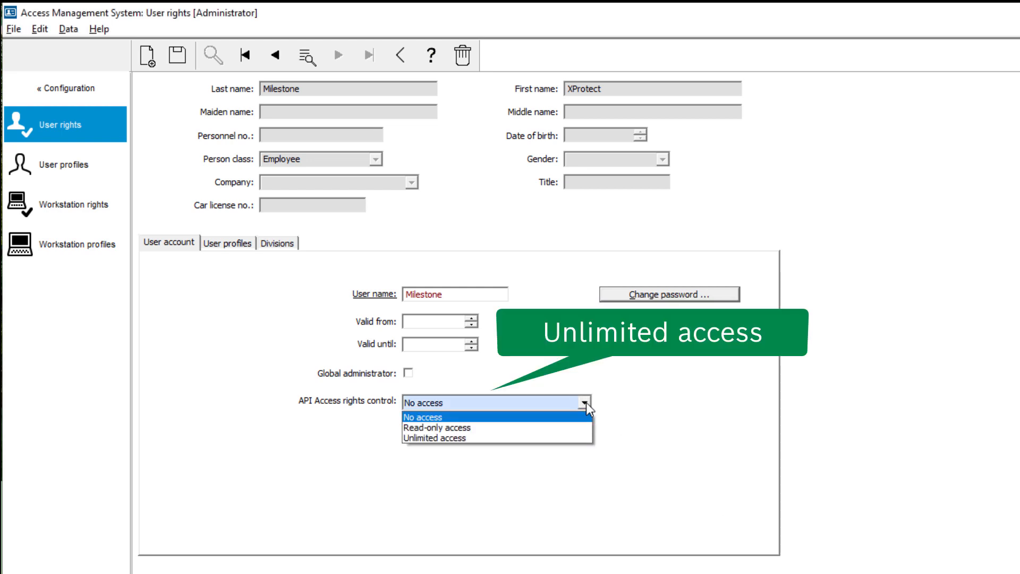
click(572, 436)
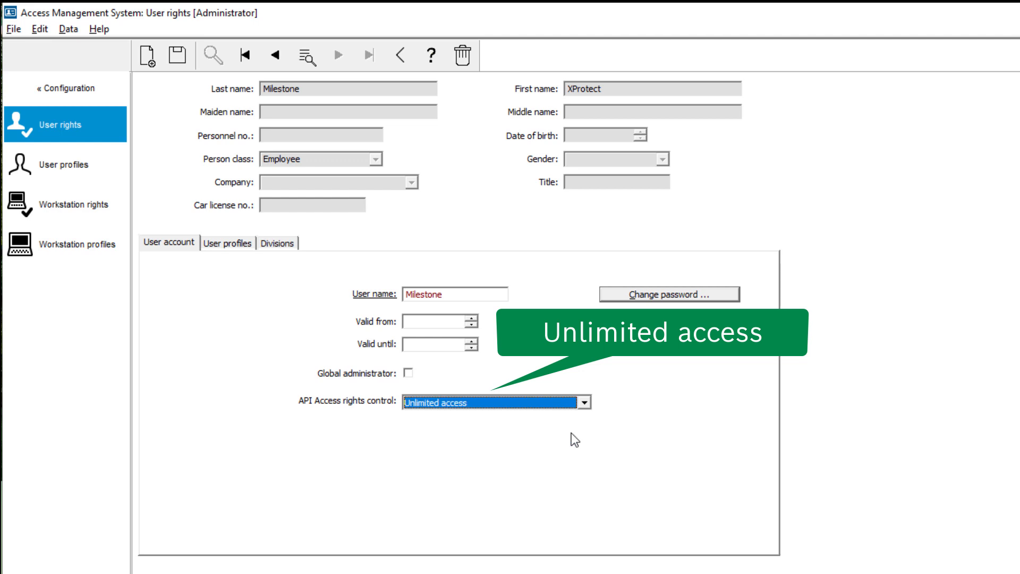
click(178, 58)
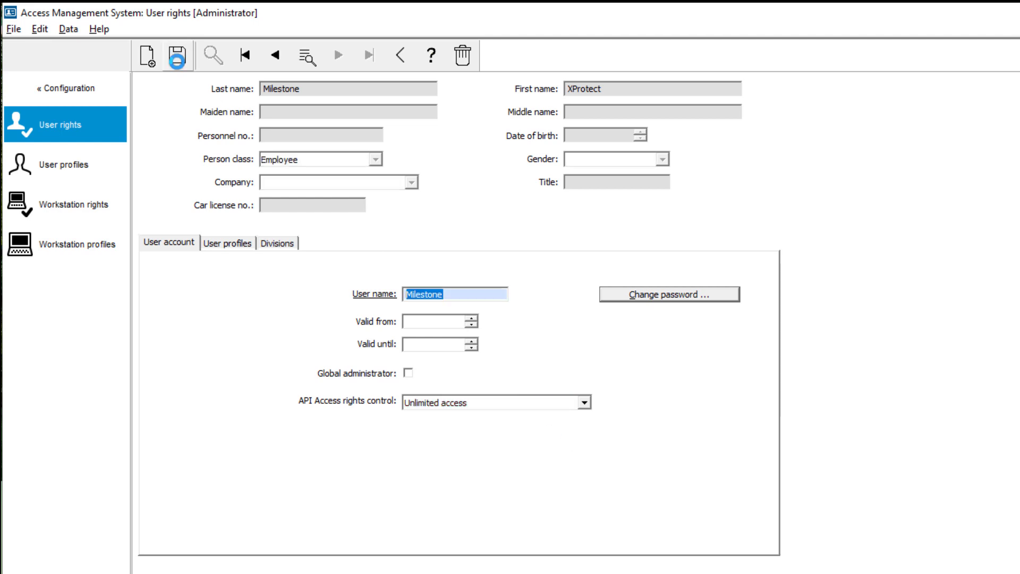
click(87, 95)
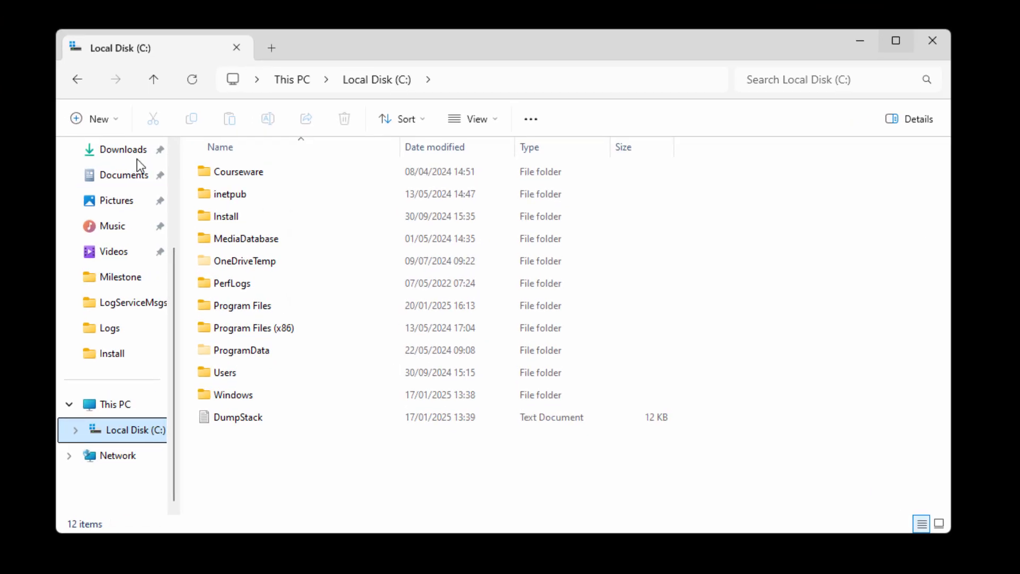
Step: Run AMS XProtect Plugin Setup as administrator from C:\Install\5.5\AMS_5.5.34.0_1033_EN\EN\ServerPlugin
double_click(248, 220)
double_click(232, 373)
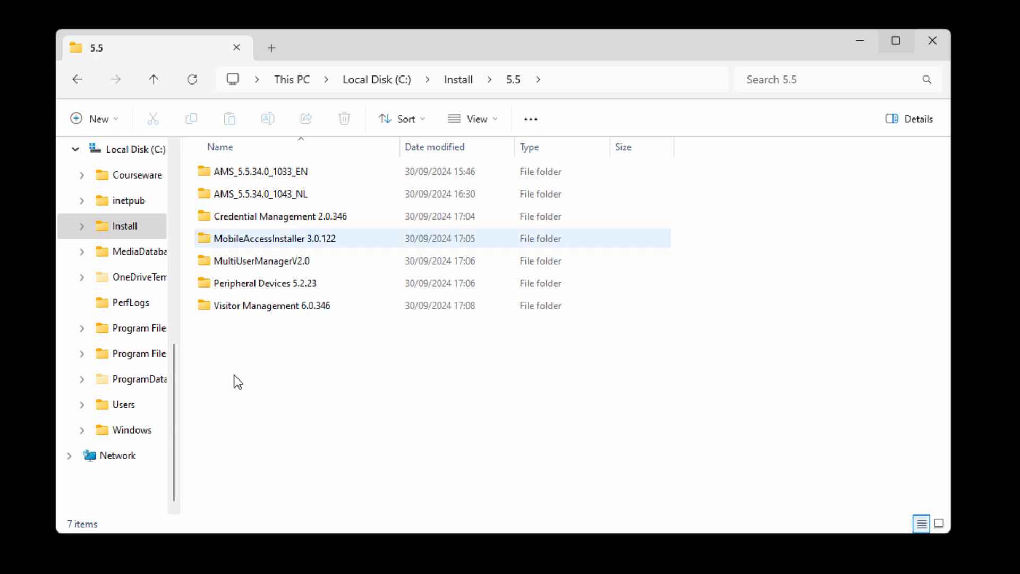
double_click(282, 173)
double_click(243, 192)
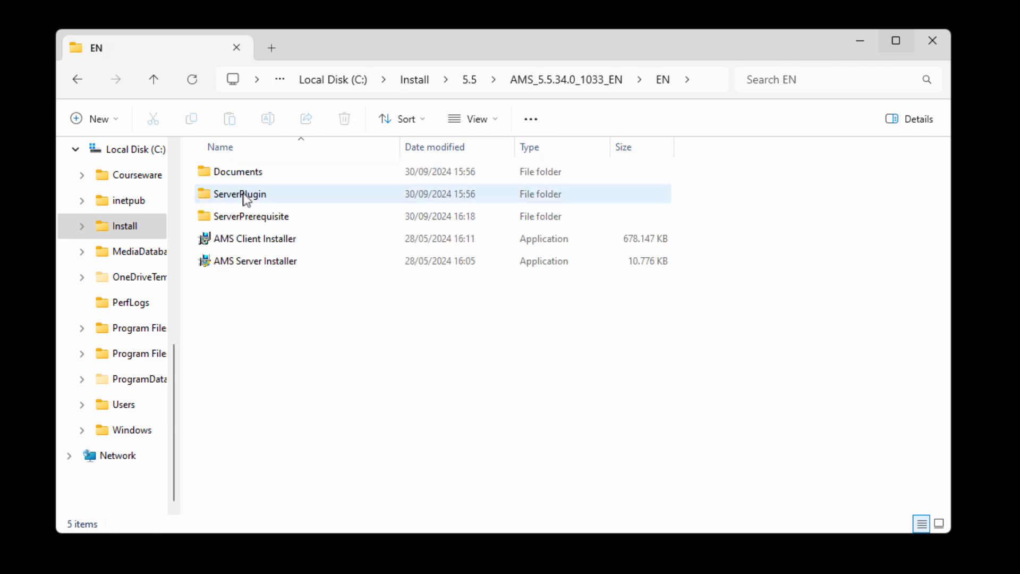
double_click(244, 194)
click(248, 175)
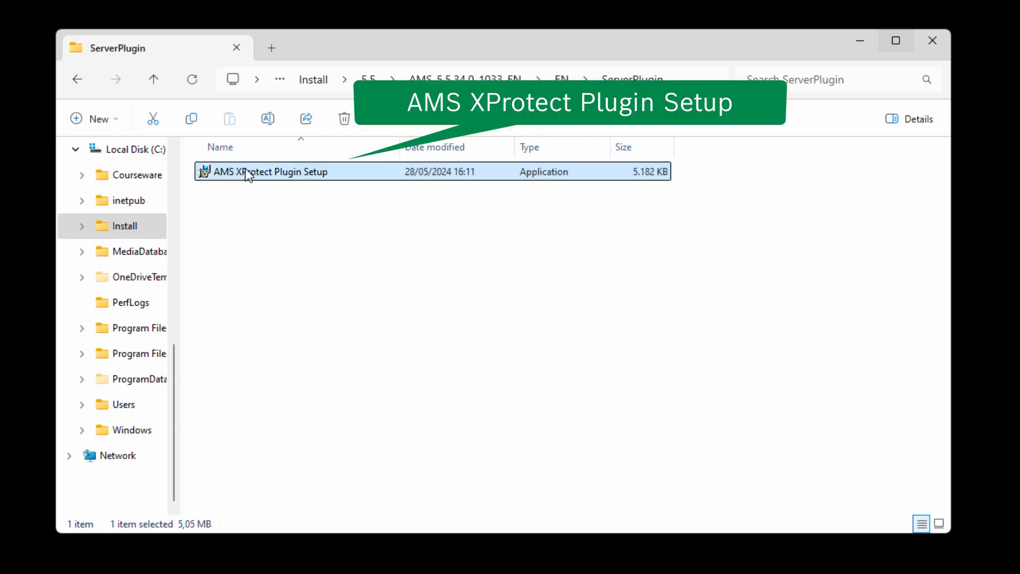
right_click(247, 174)
click(333, 269)
click(445, 422)
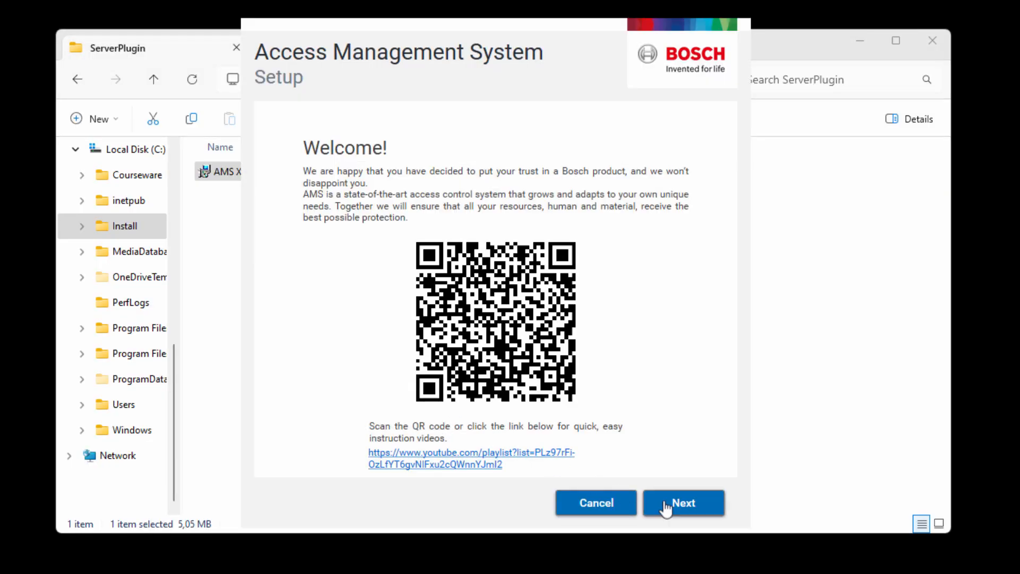
Step: Accept the licence, install XProtect Plugin 5.5.4.22911 with default settings, and finish
click(667, 506)
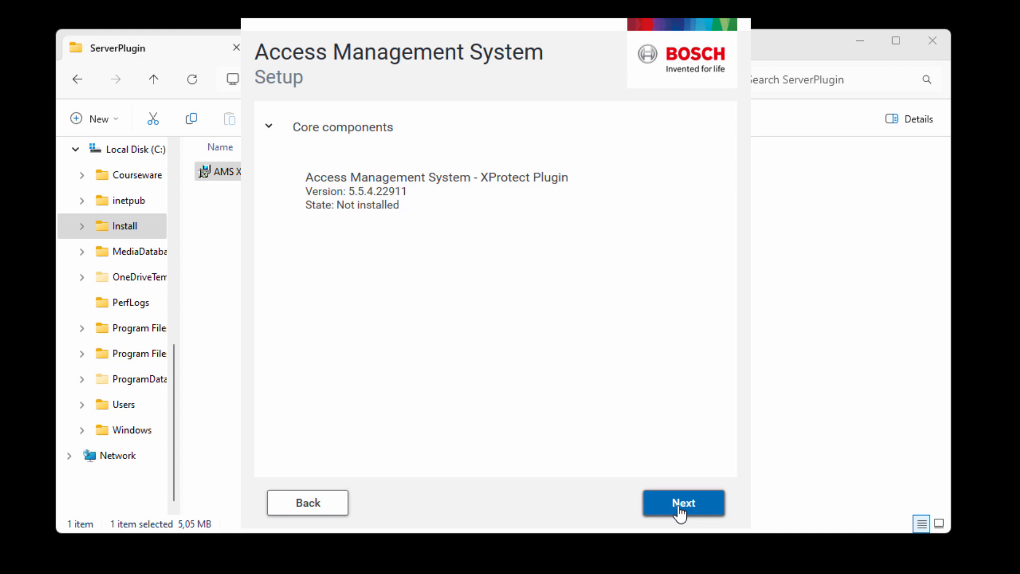
click(680, 507)
click(680, 513)
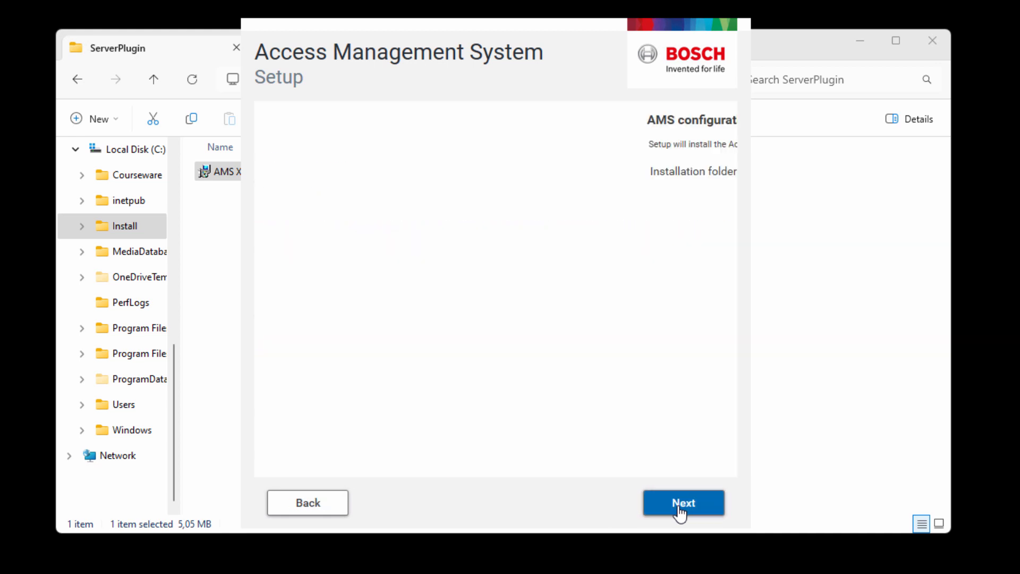
click(680, 513)
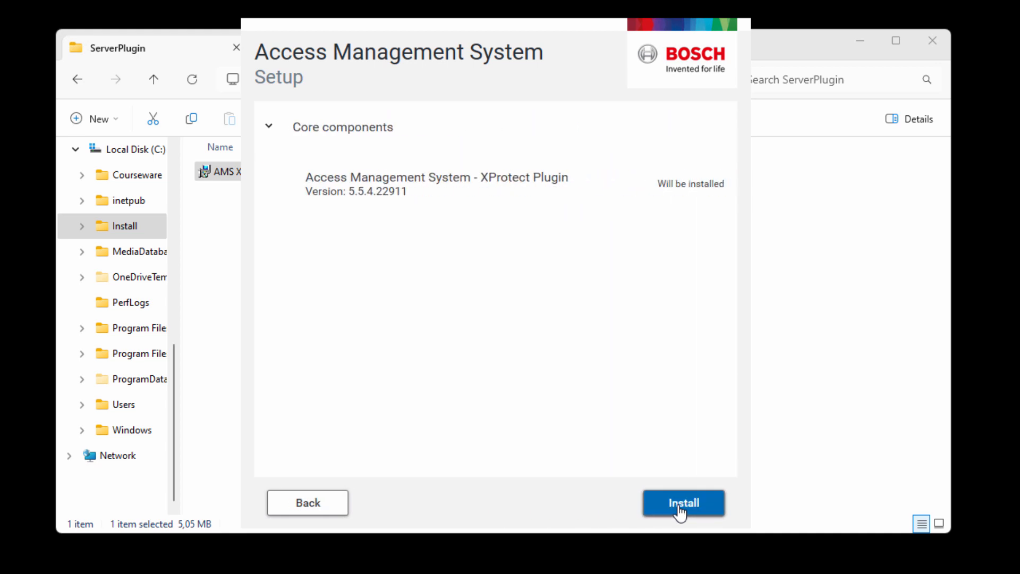
click(680, 510)
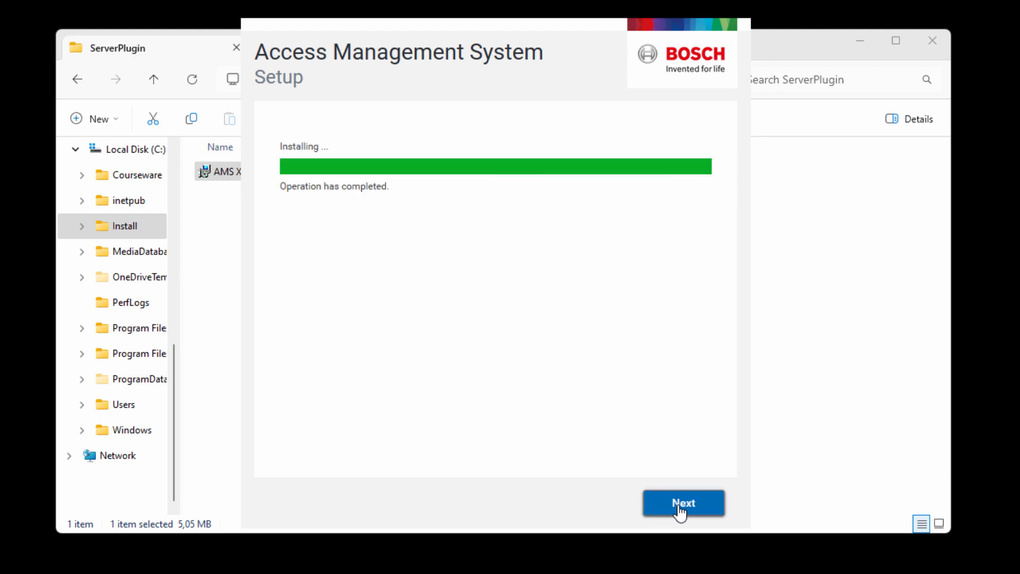
click(684, 505)
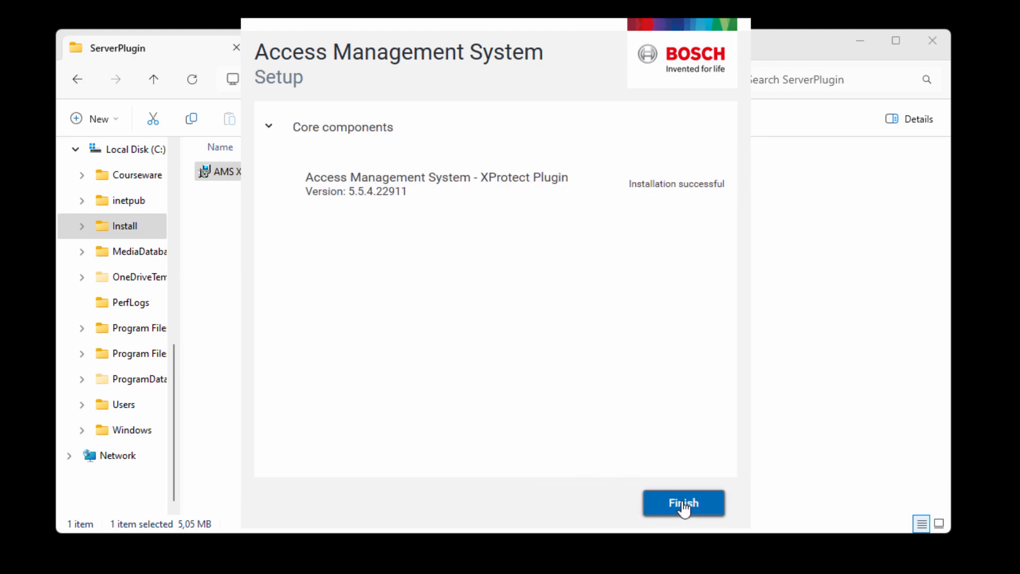
click(684, 503)
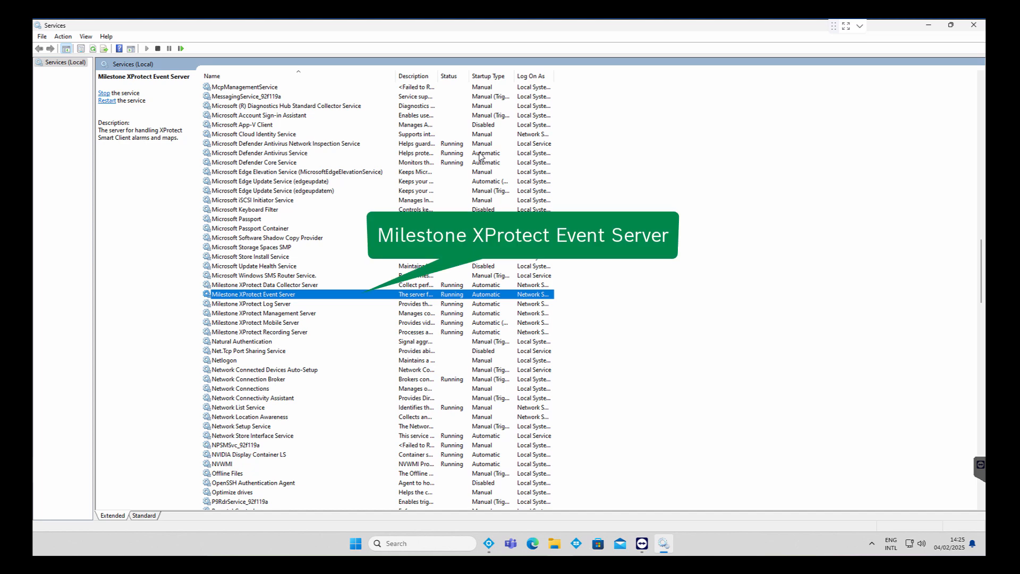
Step: Restart the Milestone XProtect Event Server service
right_click(228, 294)
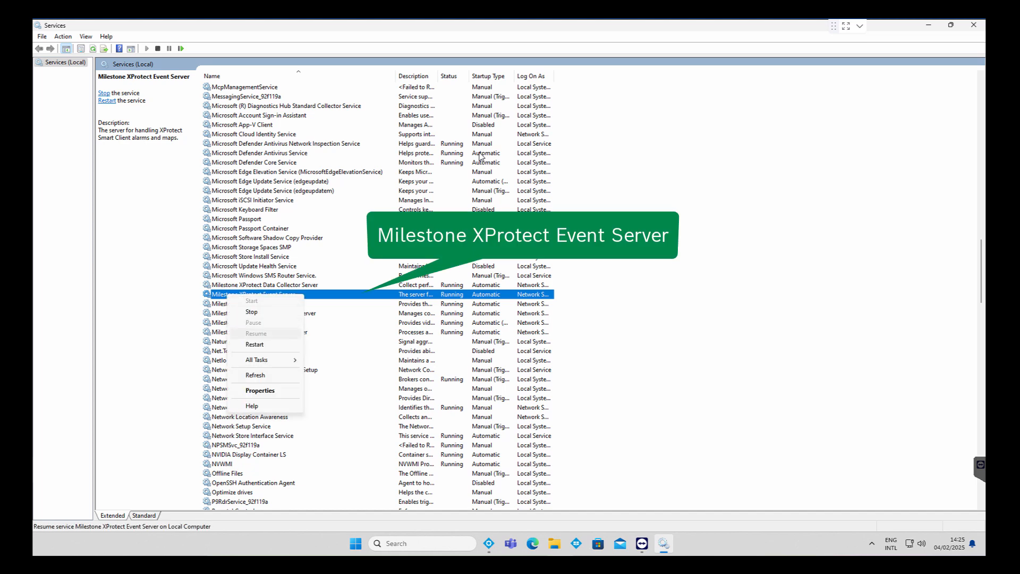
click(251, 312)
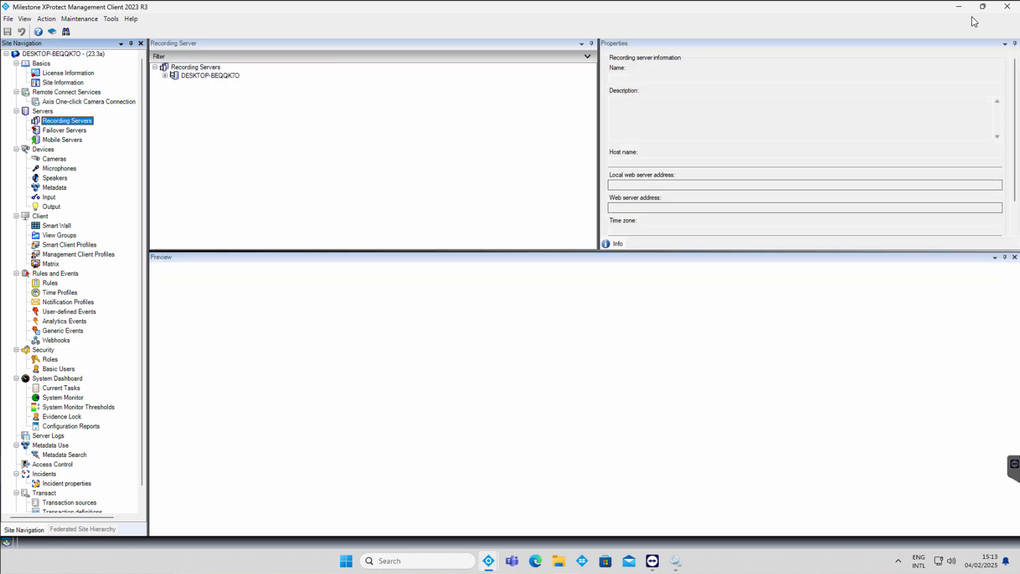
Step: Start Add Hardware on the recording server in Manual mode with only Bosch drivers
right_click(187, 76)
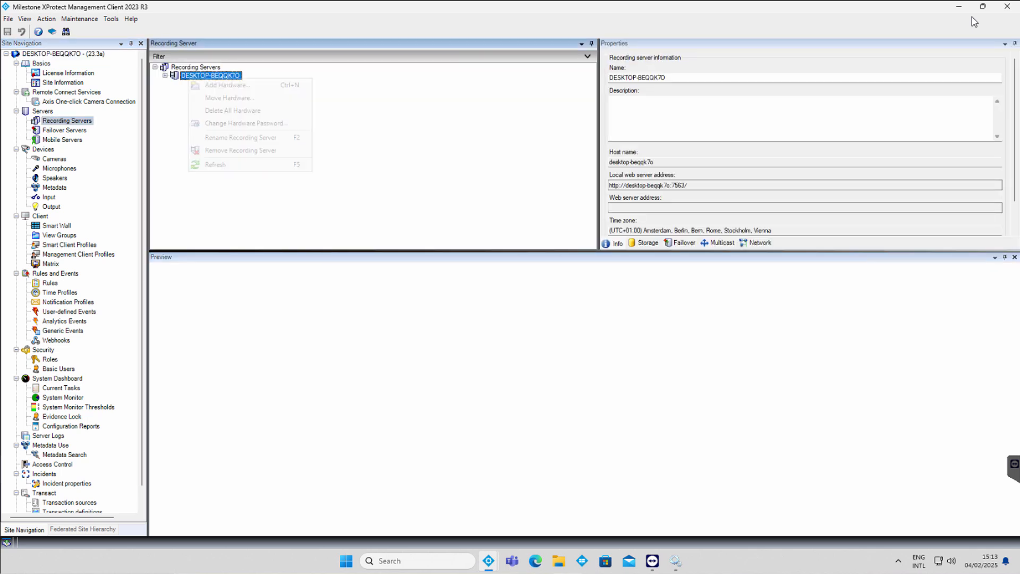
click(224, 85)
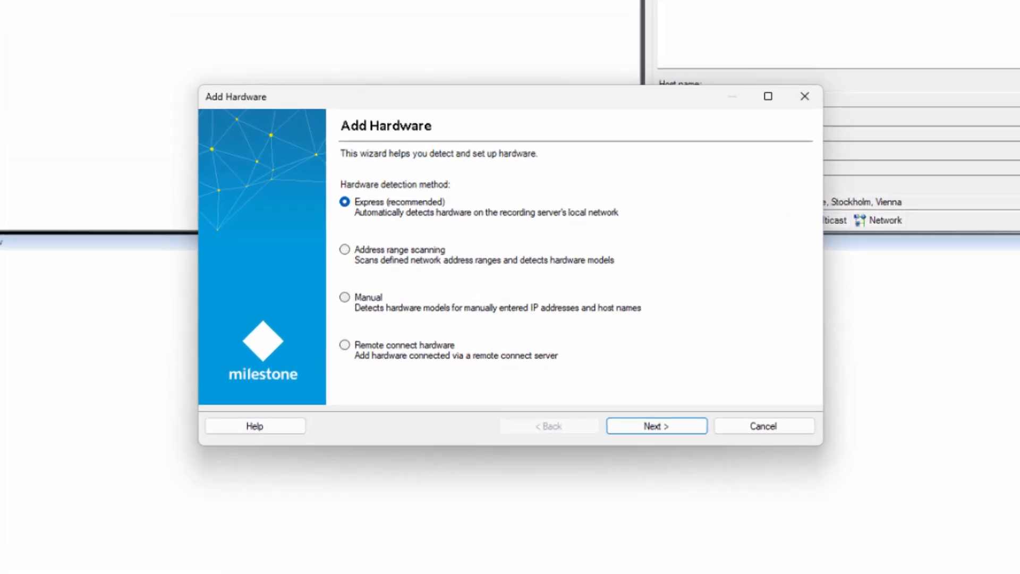
click(345, 298)
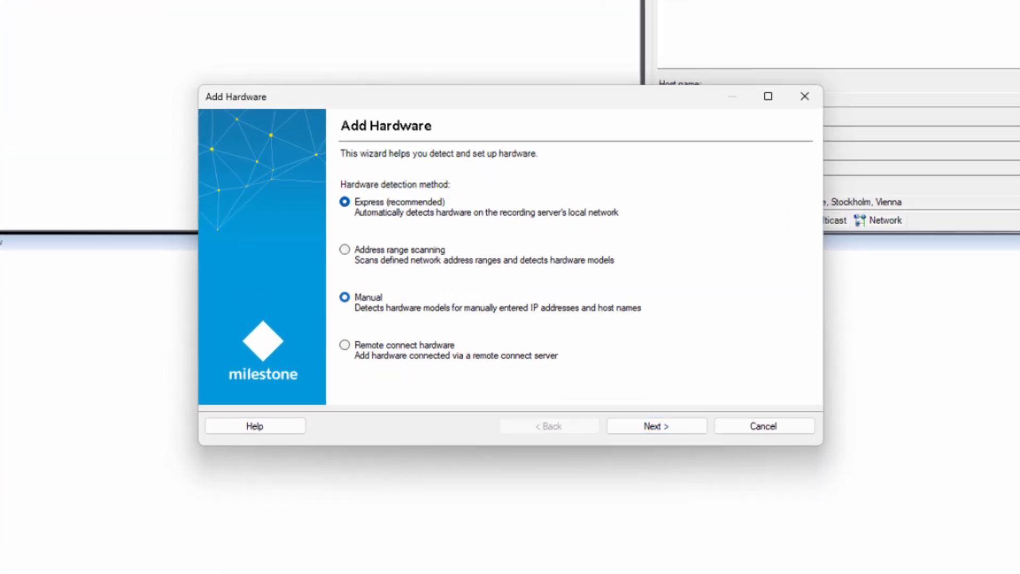
click(657, 427)
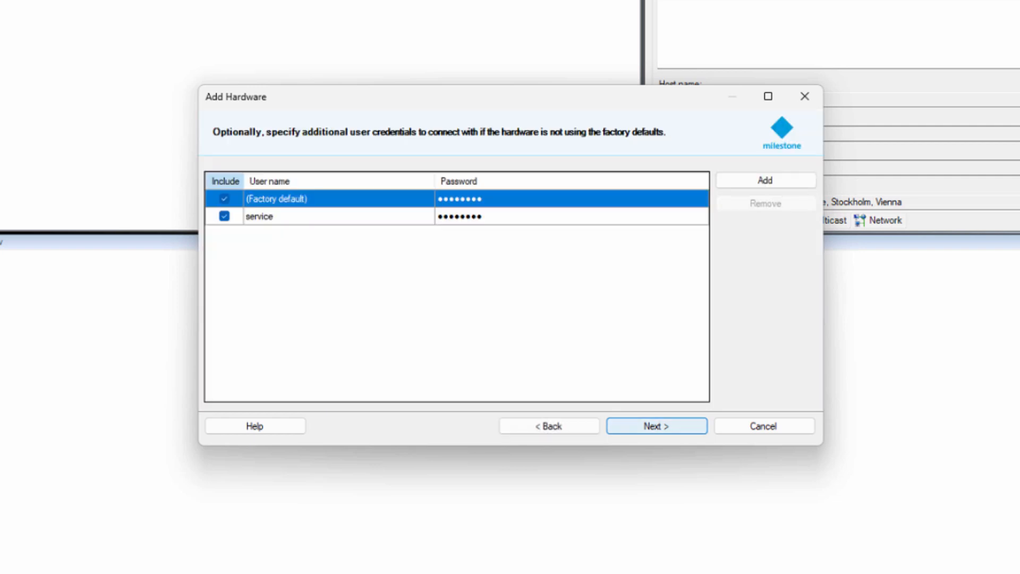
click(657, 427)
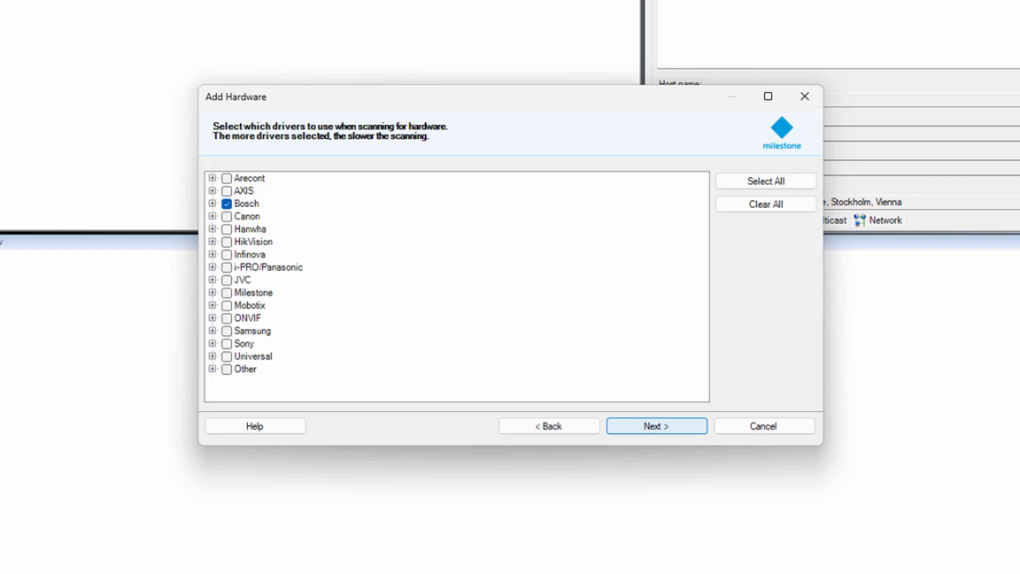
click(657, 427)
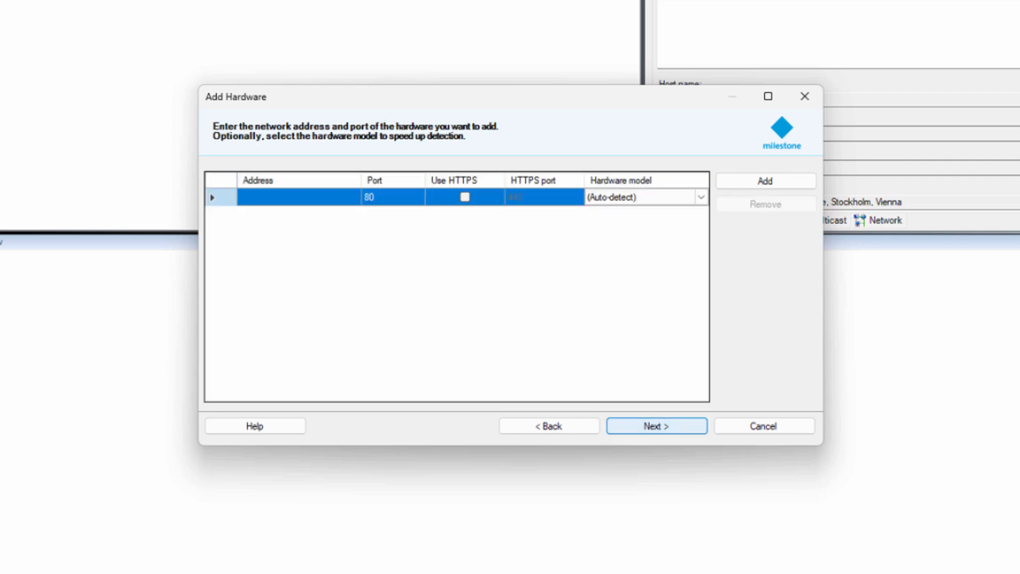
Step: Detect the camera at 192.168.2.7 over HTTPS and add it to Camera Group 1
click(299, 197)
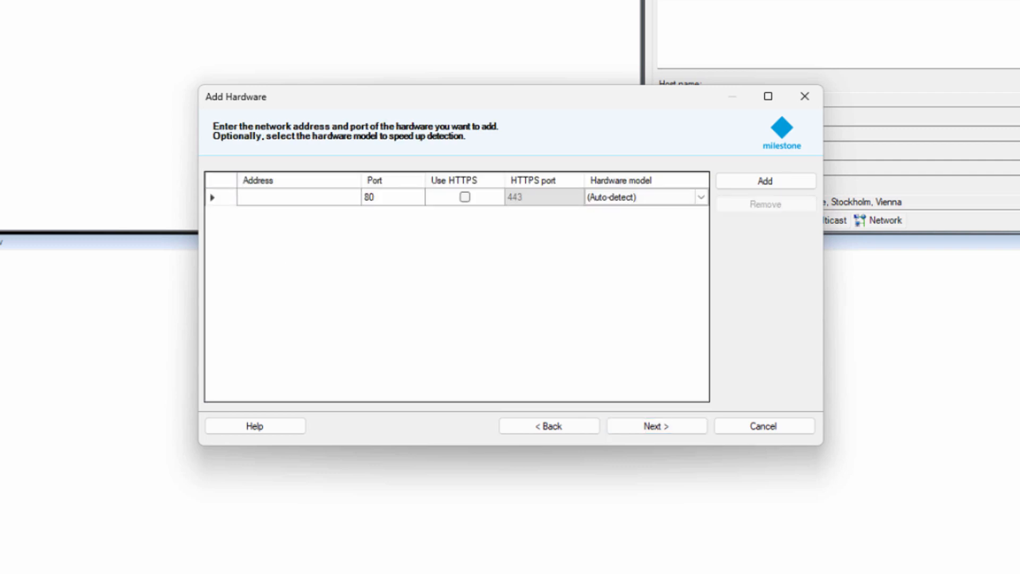
text(192.168.2.7)
click(465, 197)
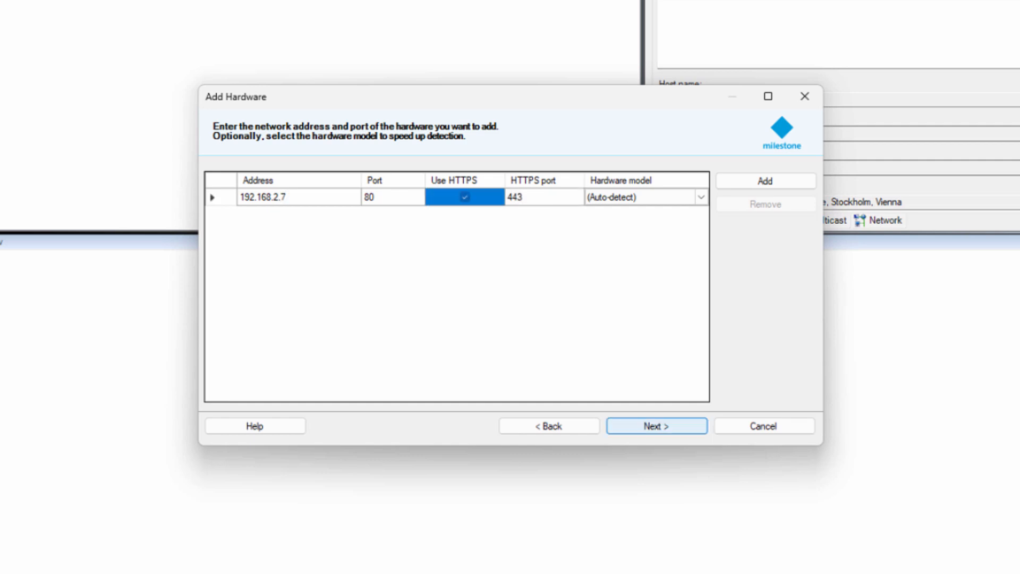
click(657, 426)
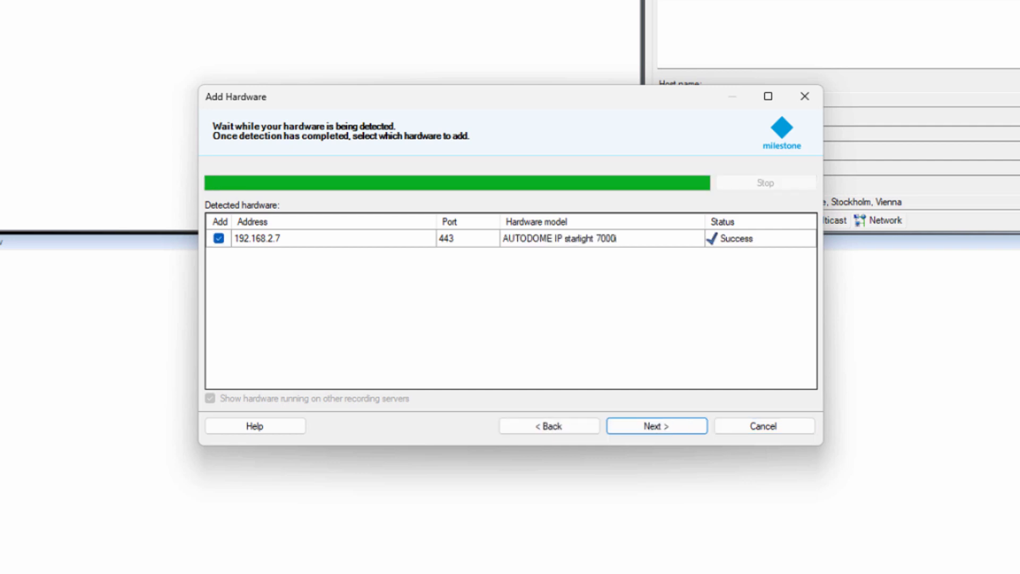
key(Return)
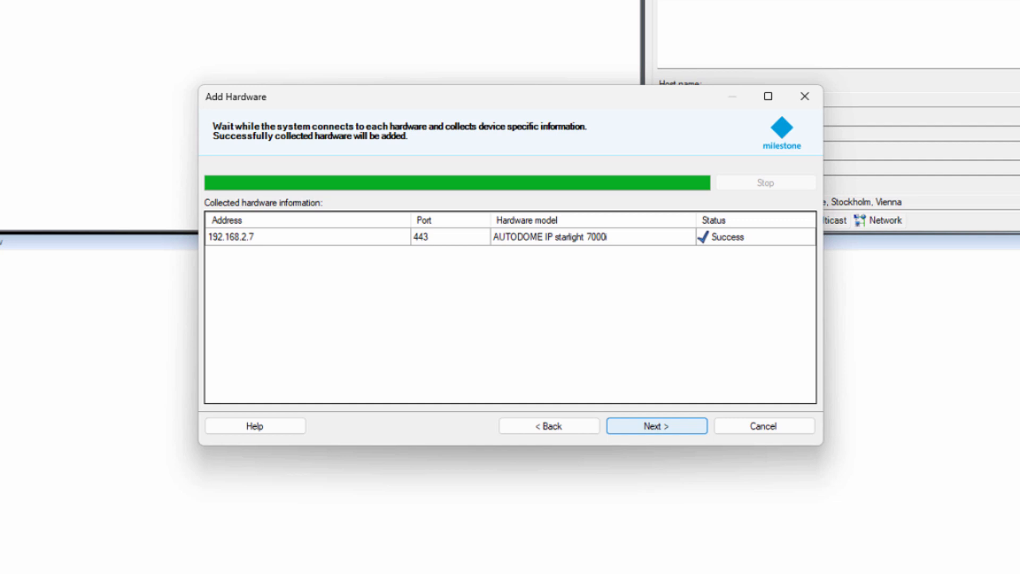
key(Return)
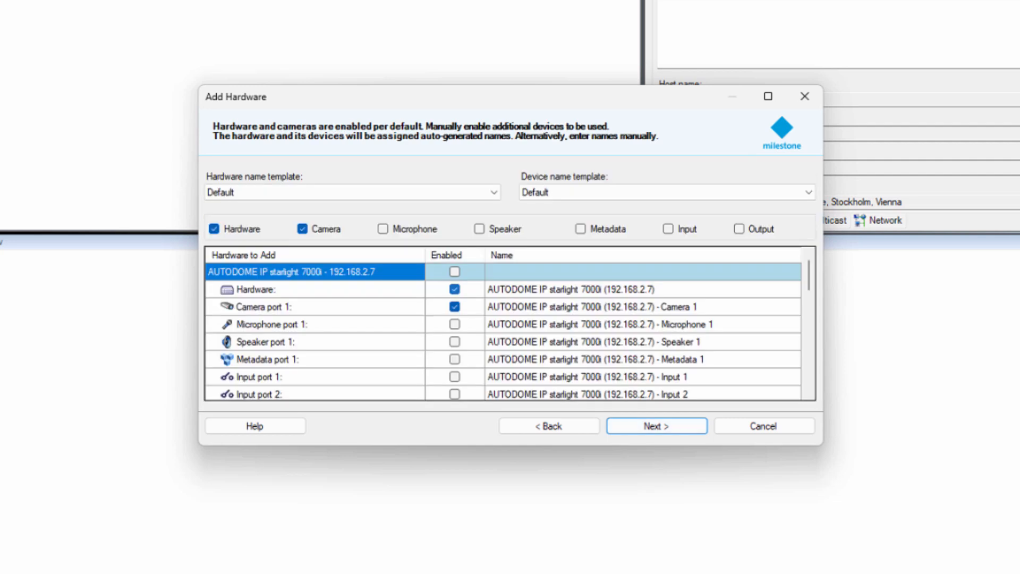
key(Return)
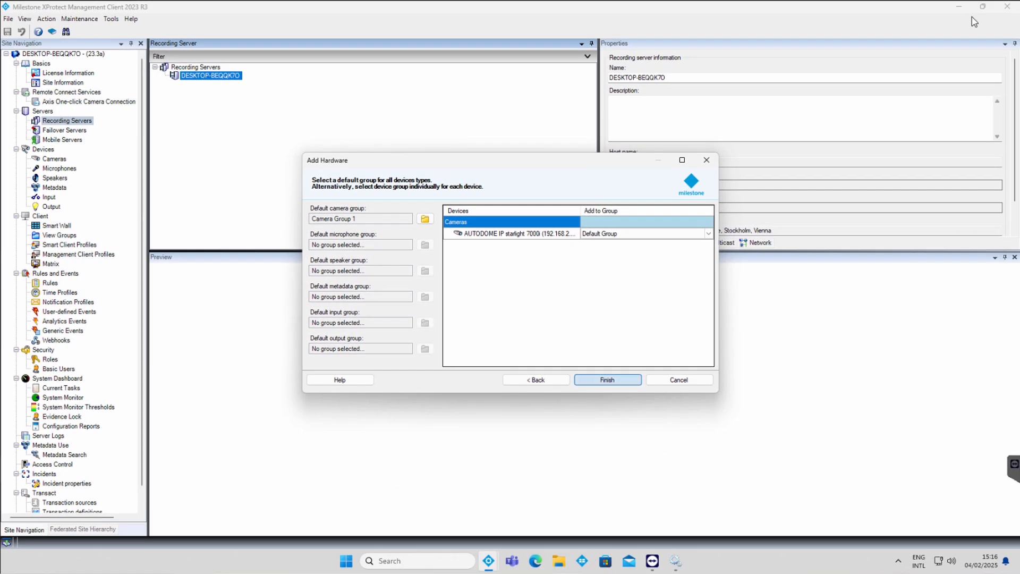
key(Return)
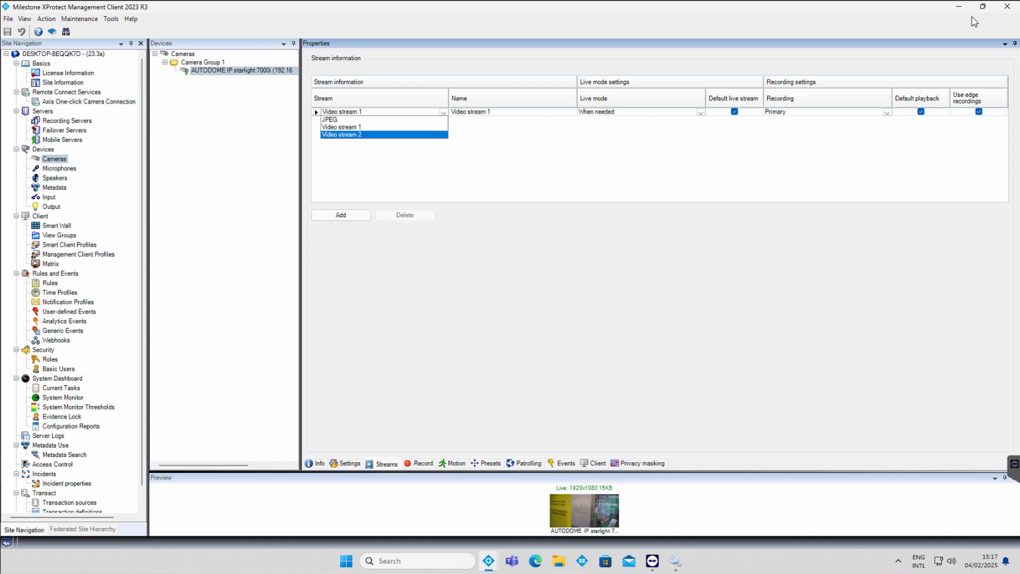
Step: Use Video stream 2 with live mode When needed and Primary recording, and save
key(Return)
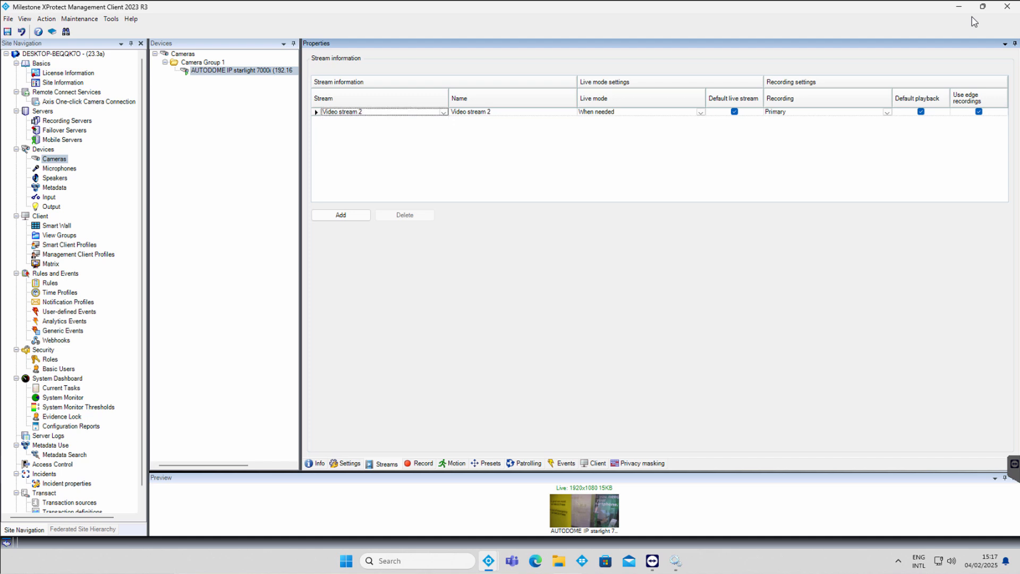
click(700, 112)
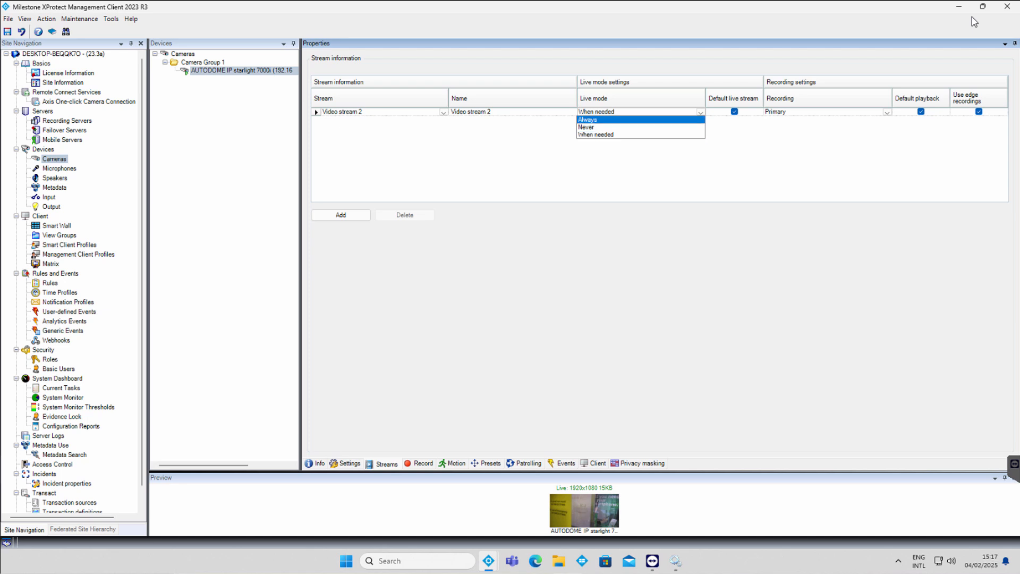
click(700, 112)
click(887, 112)
click(887, 112)
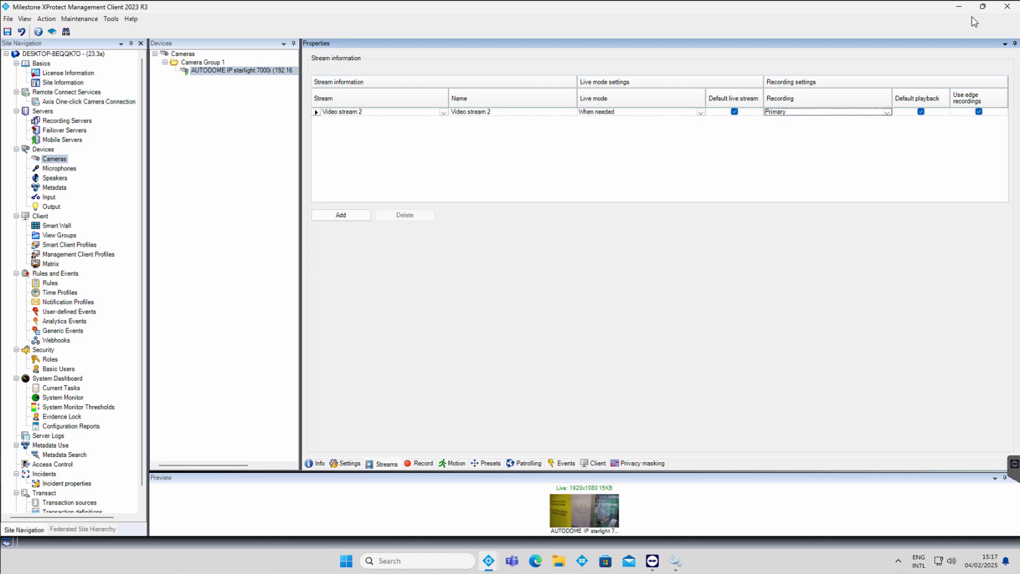
click(419, 463)
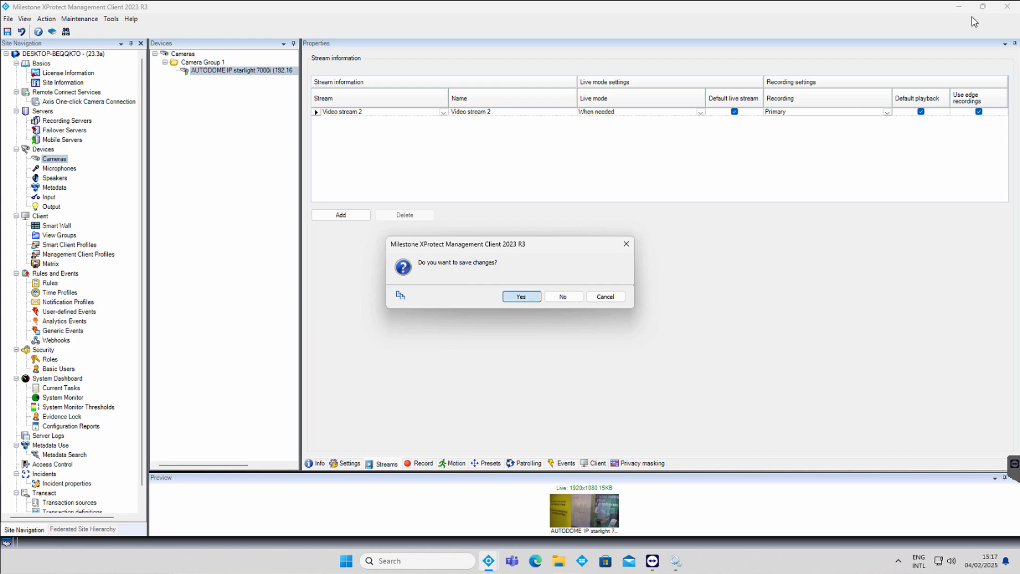
click(521, 296)
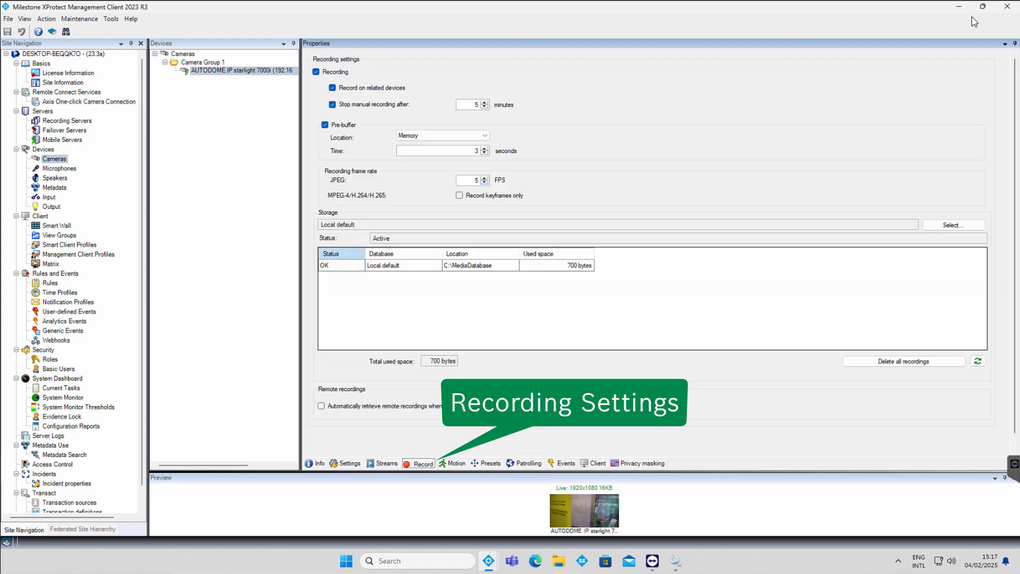
Step: Raise the JPEG recording frame rate to 10 FPS and widen the storage Location column
click(485, 178)
click(484, 178)
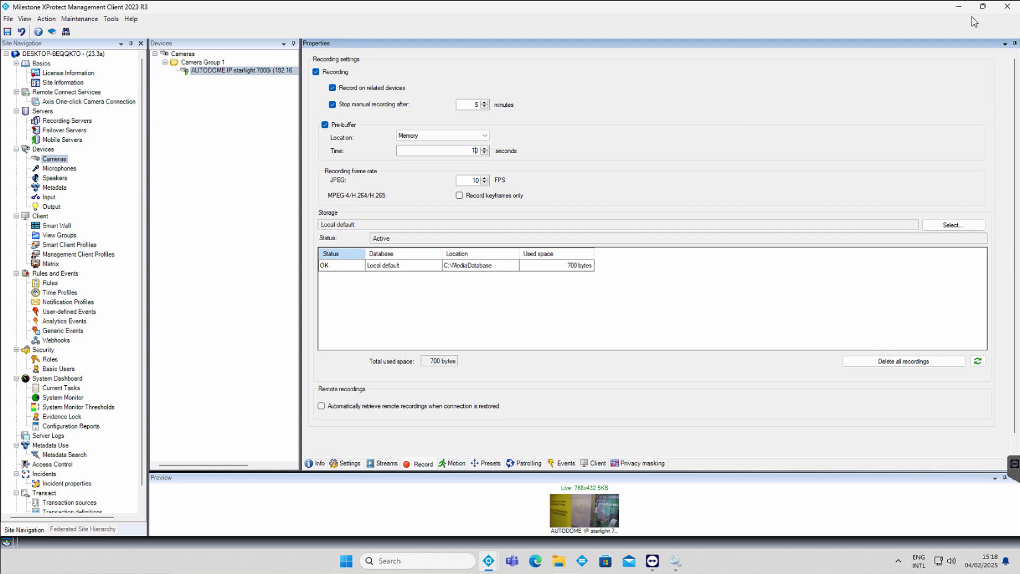
drag(519, 254, 555, 254)
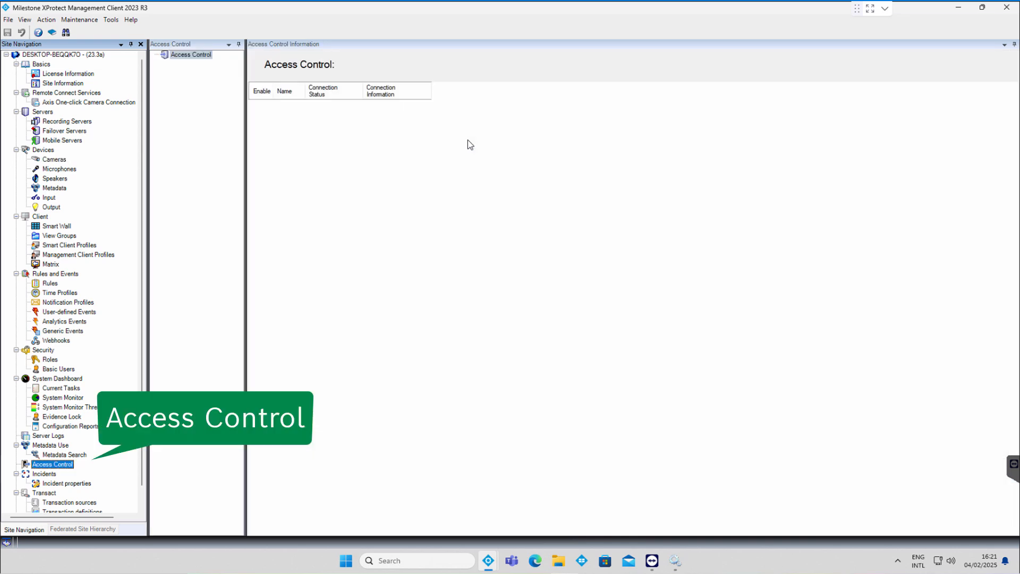
Step: Create a new access control integration named AMS using the AMS - XProtect Plugin
right_click(191, 56)
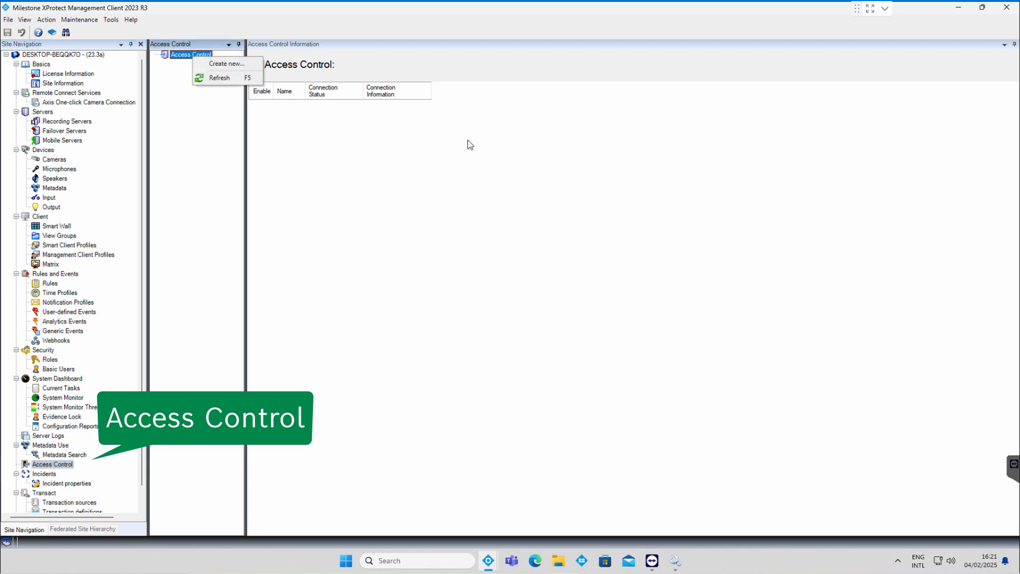
click(225, 63)
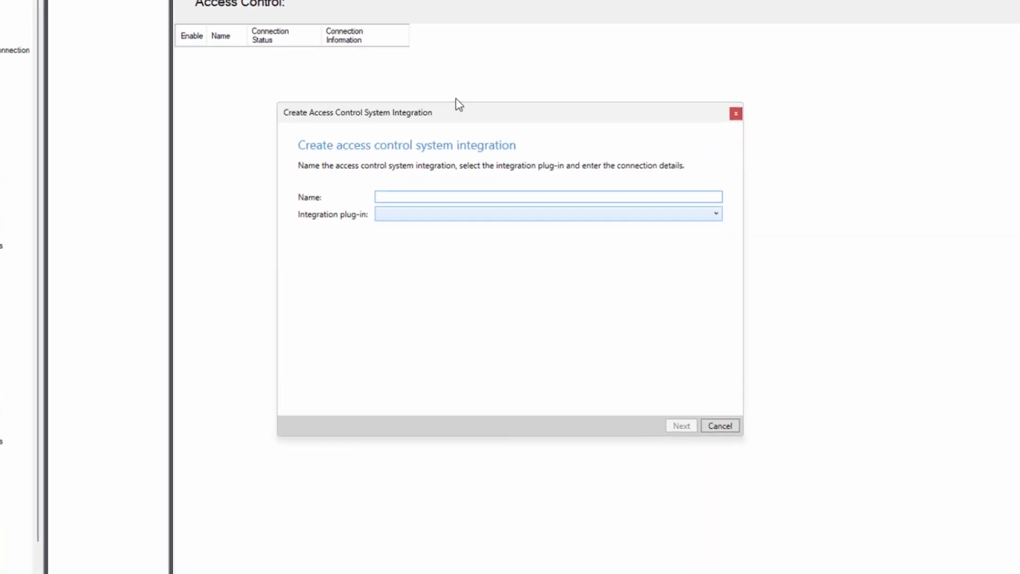
text(AMS)
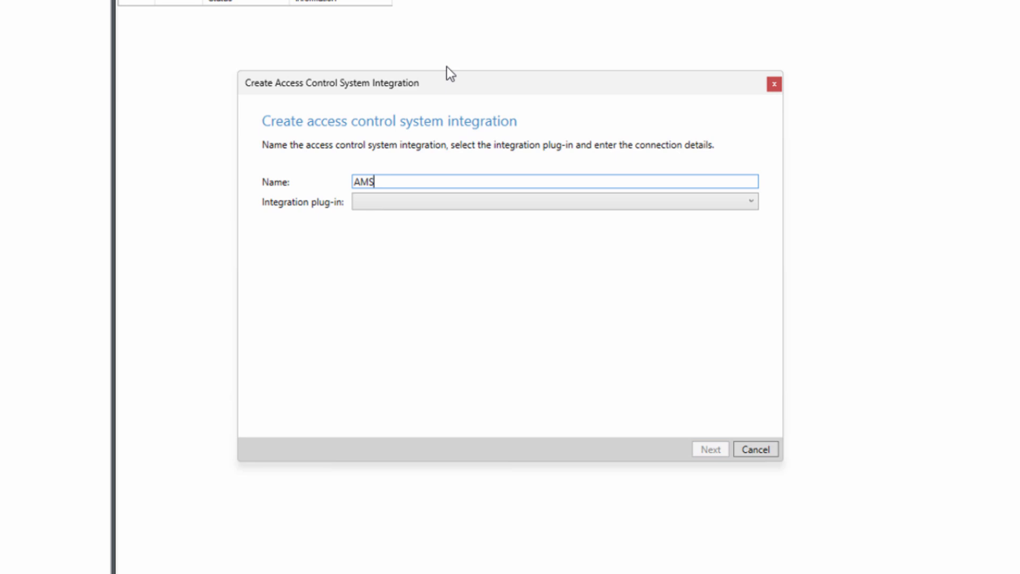
key(Tab)
key(alt+Down)
key(Down)
key(Return)
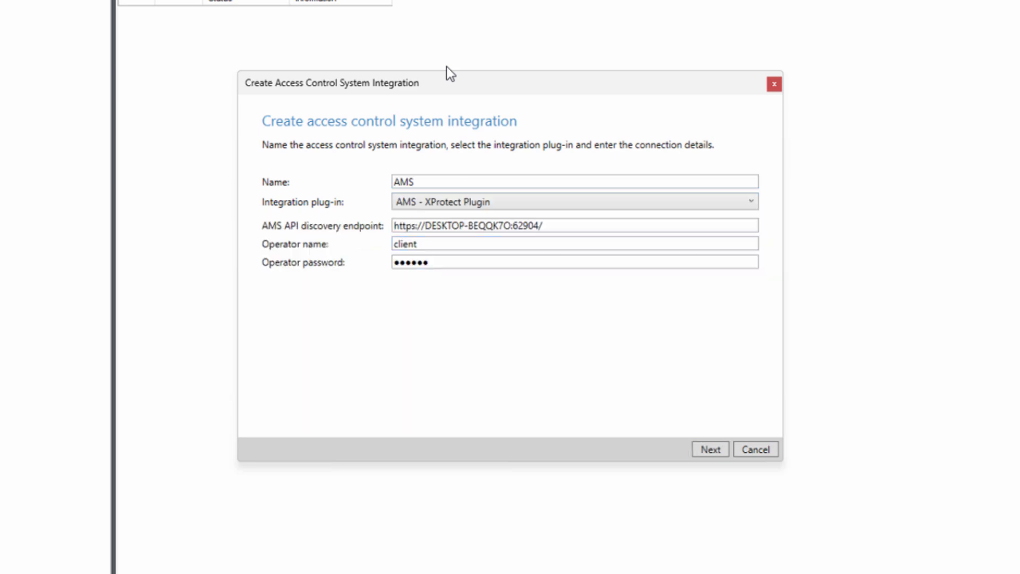
Step: Set the endpoint host to EIN-C-0002E, enter the operator name and password, and connect
drag(512, 226, 425, 226)
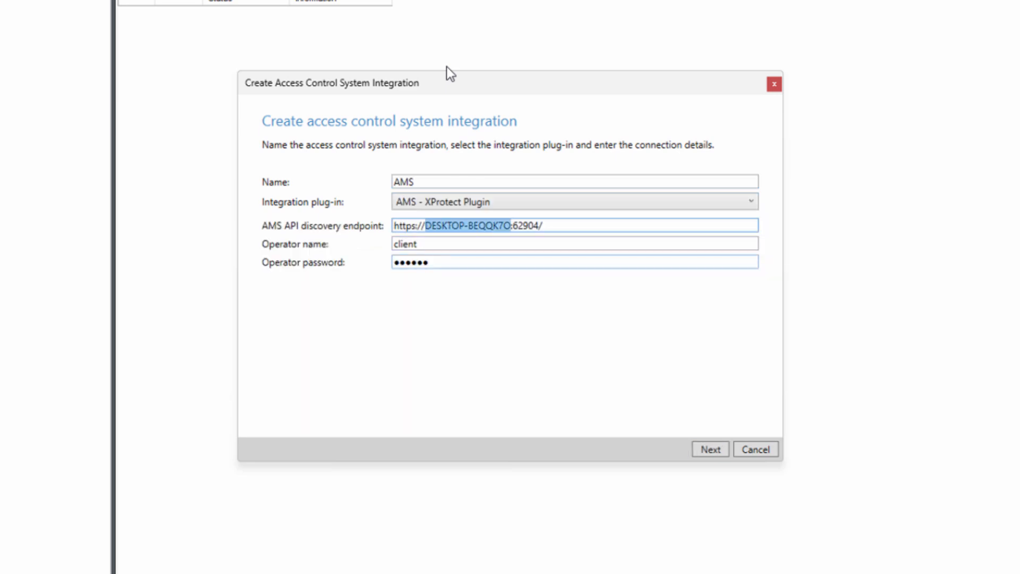
text(EIN-C-00)
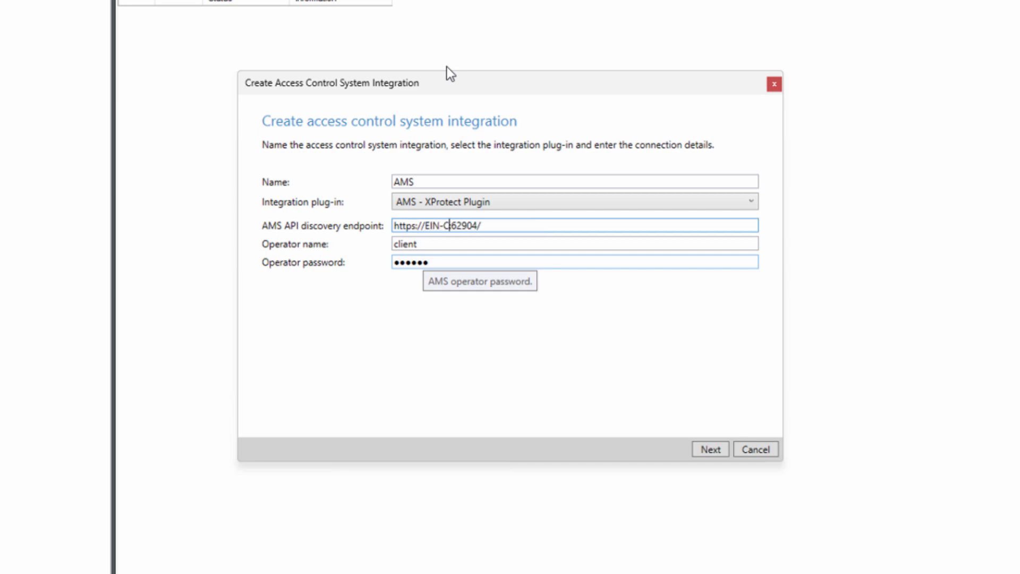
text(02E)
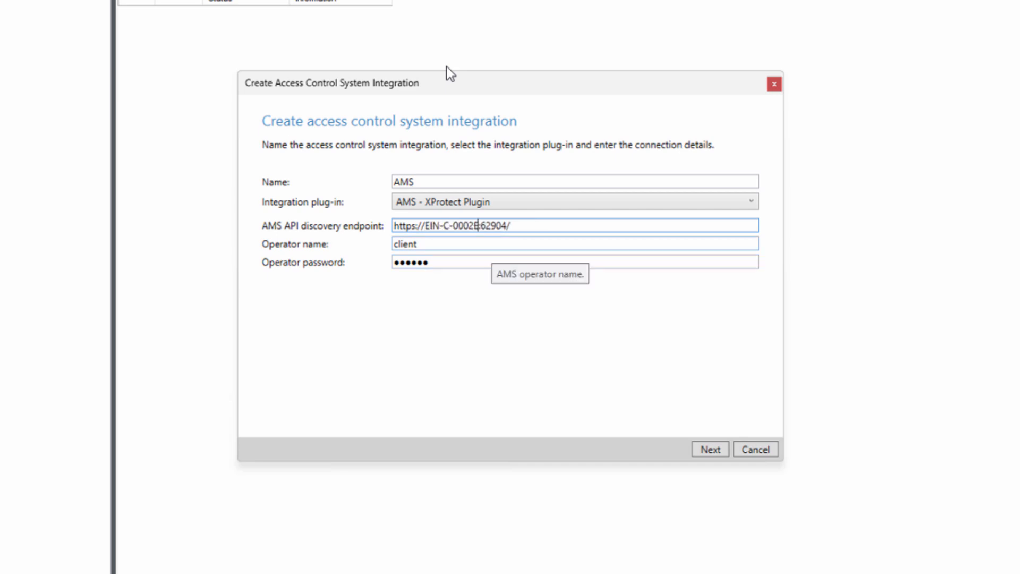
key(End)
key(BackSpace)
key(Tab)
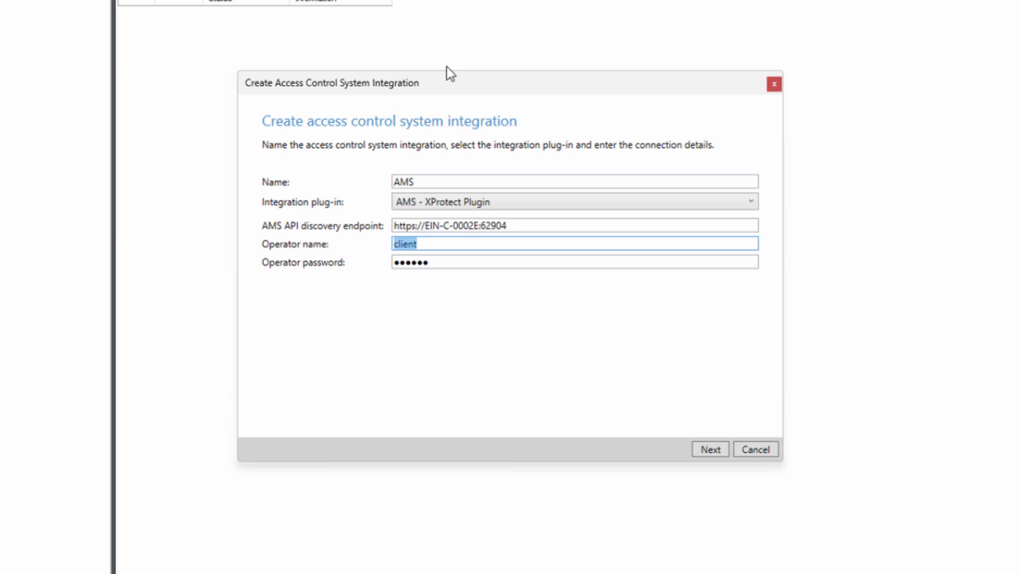
text(Milestone)
key(Tab)
text(Milestone1)
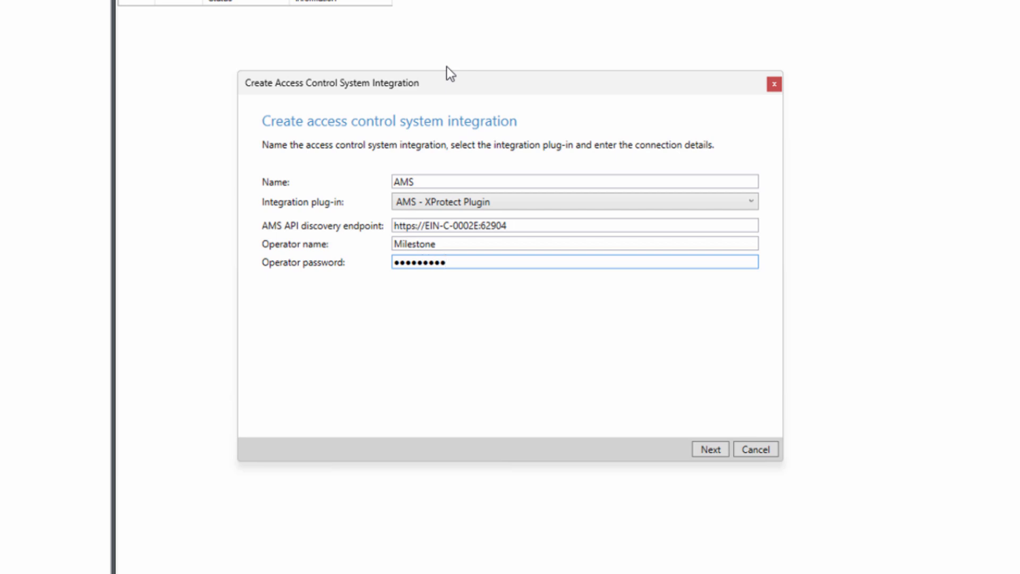
key(Return)
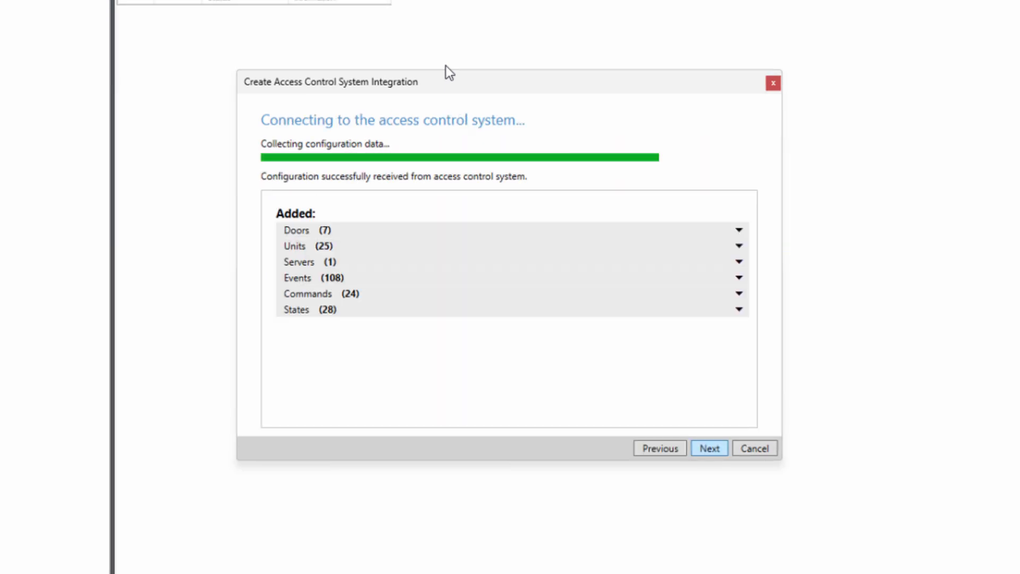
Step: Step through camera association, save the AMS configuration to the server, and close the wizard
key(Return)
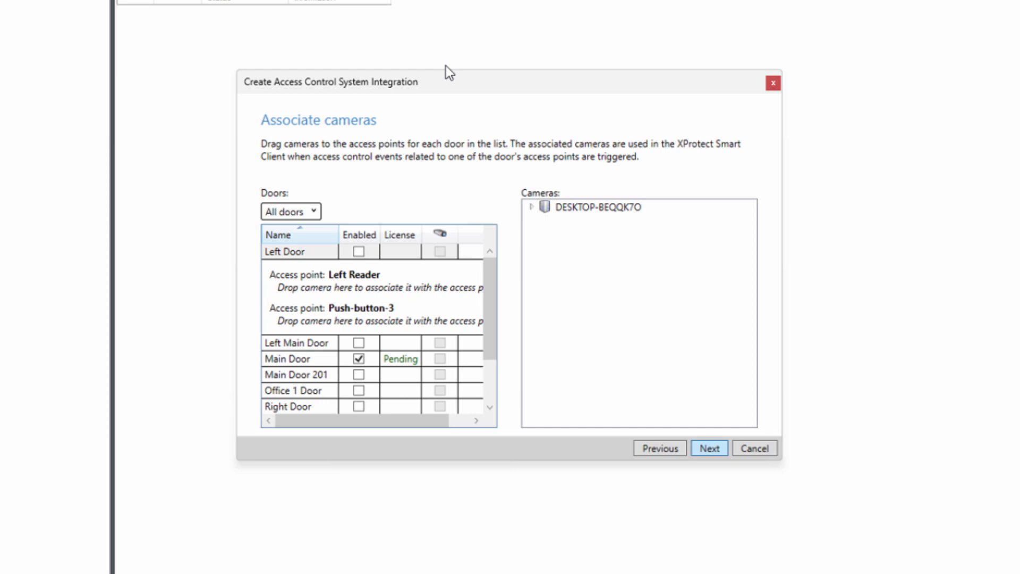
key(Return)
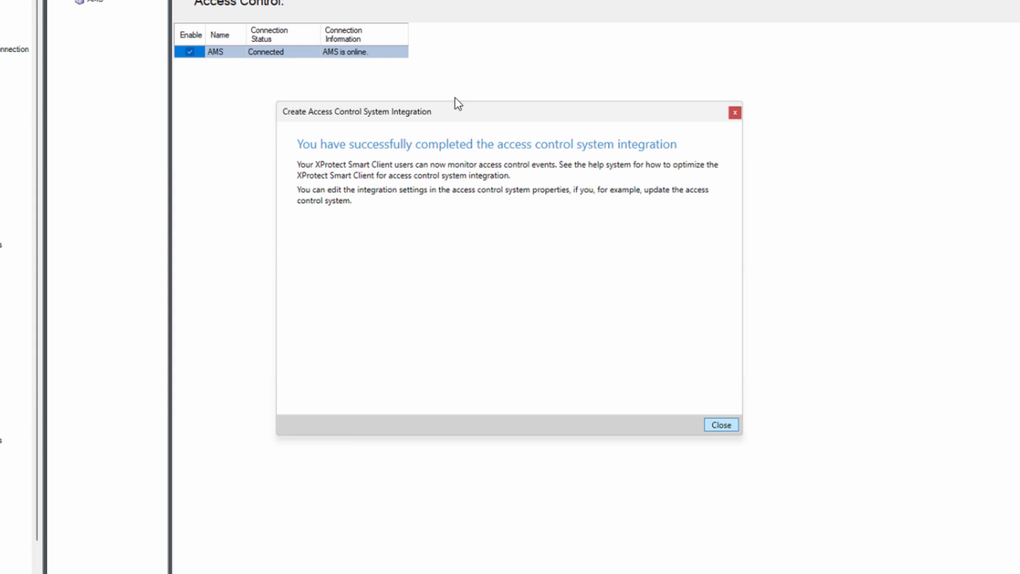
key(Return)
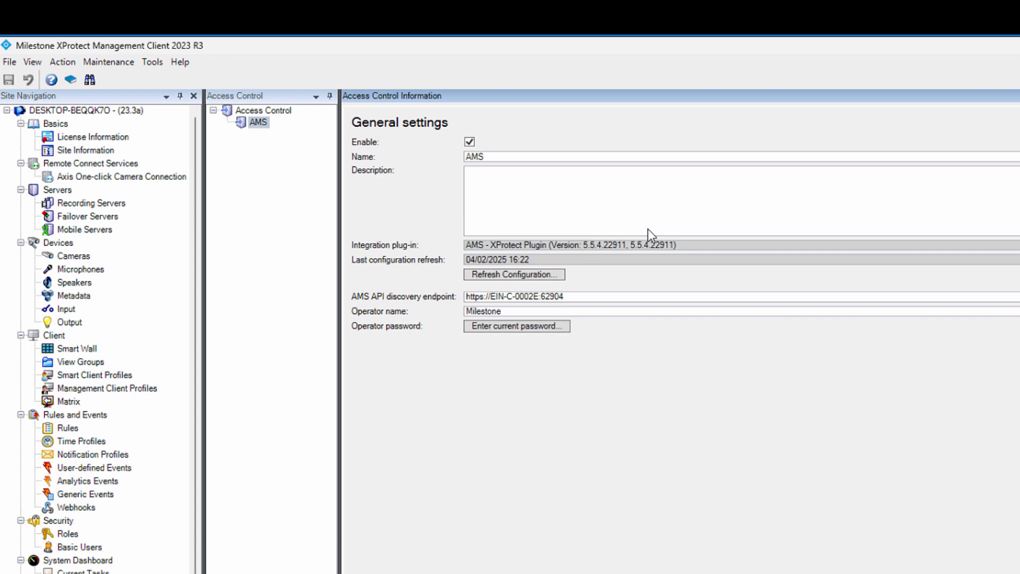
Step: Save the AUTODOME camera on Main Door's Outside-In with the operator password, then view Access Control Events
key(ctrl+Tab)
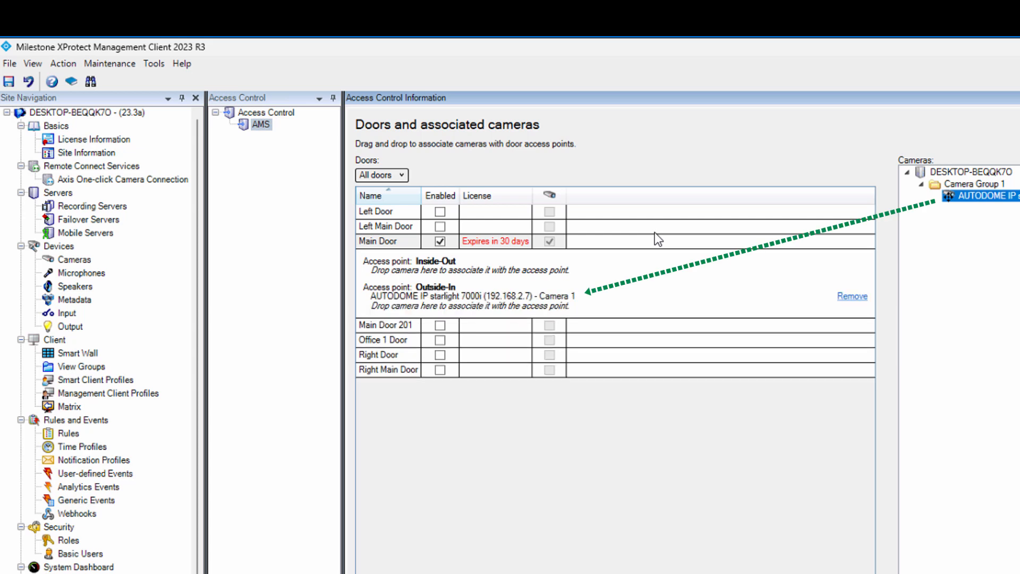
key(ctrl+s)
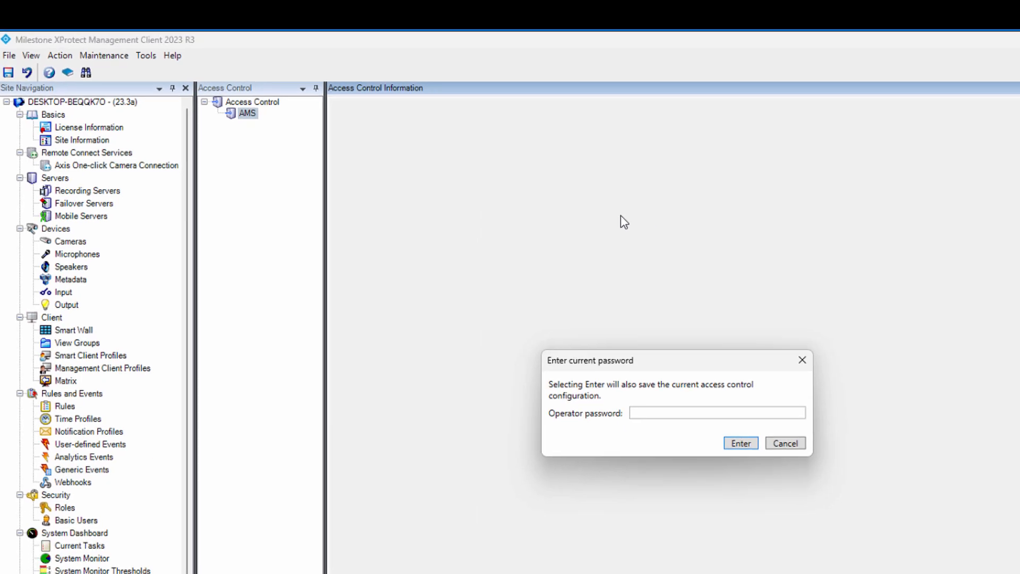
text(••••••••••)
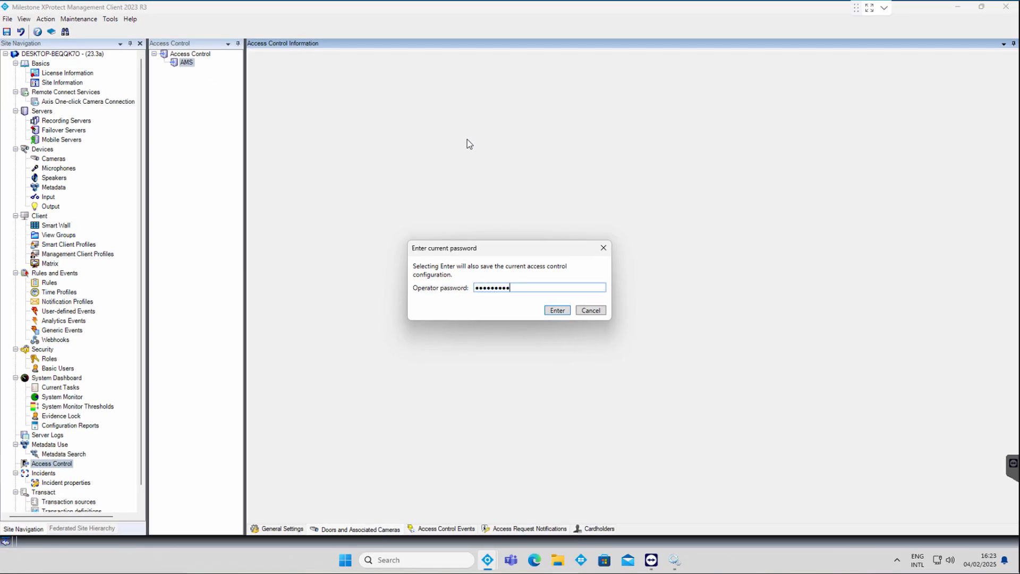
key(Return)
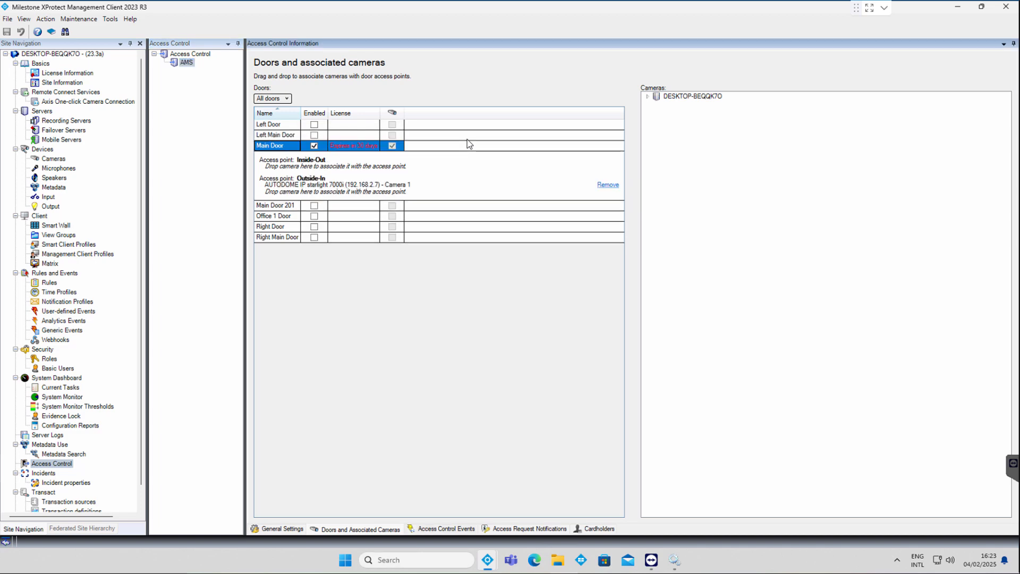
key(ctrl+Tab)
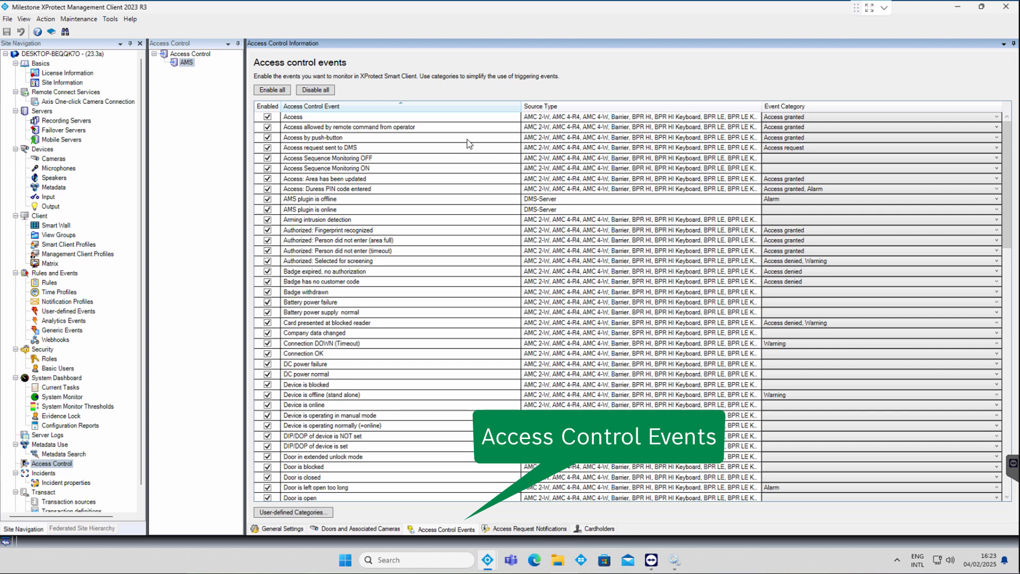
Step: Review access request notifications, then search the cardholders list by name and open the match
key(ctrl+Tab)
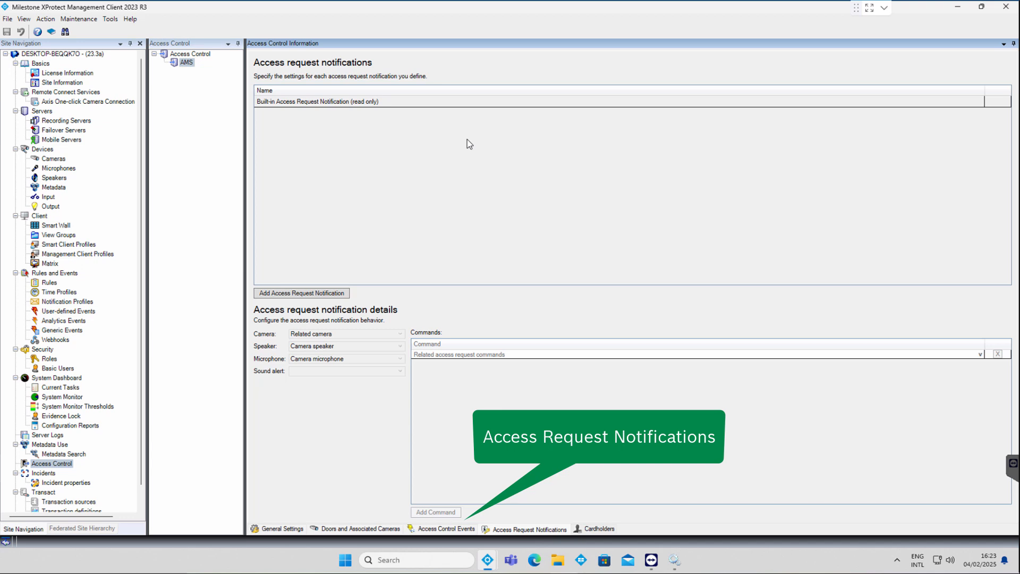
key(ctrl+Tab)
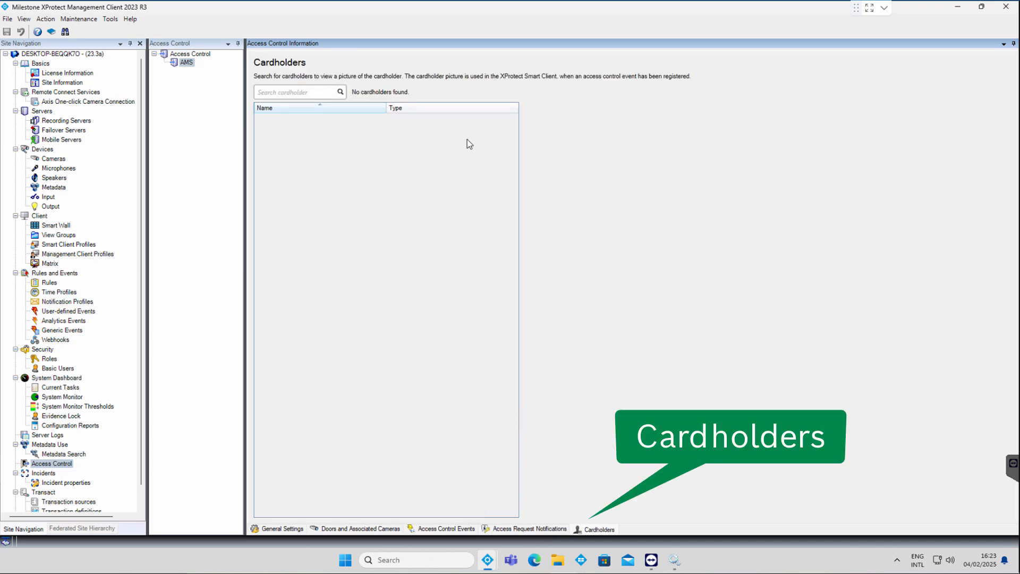
key(Tab)
text(Leo)
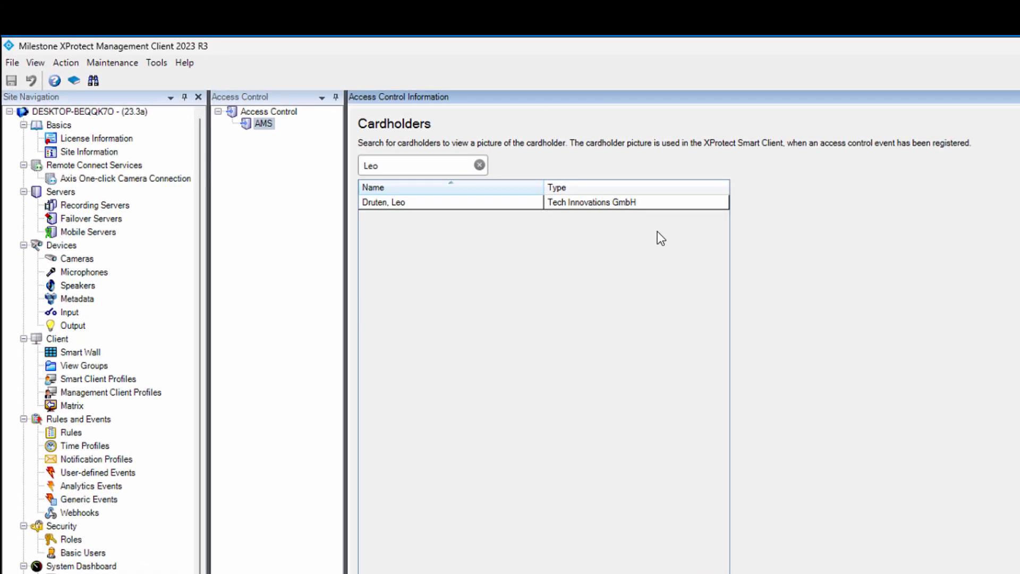
key(Tab)
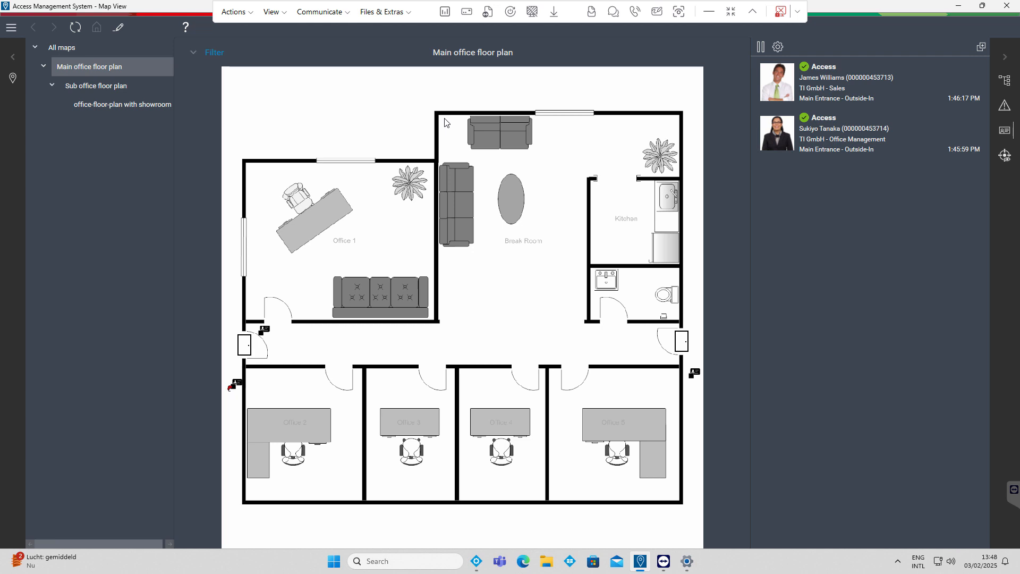
Step: Pop the access event list into its own window, minimize Map View, and start XProtect Smart Client
click(982, 47)
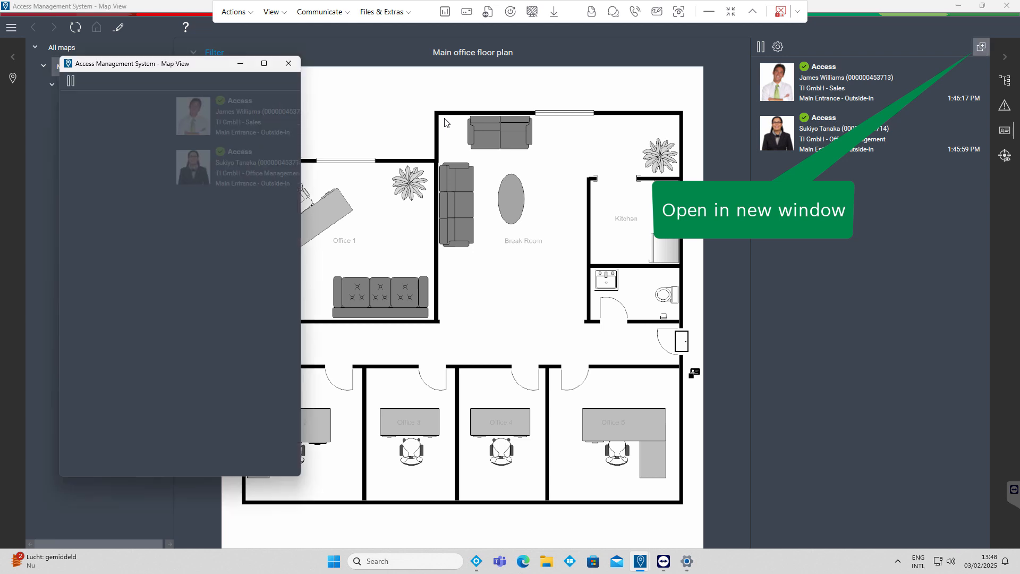
click(959, 6)
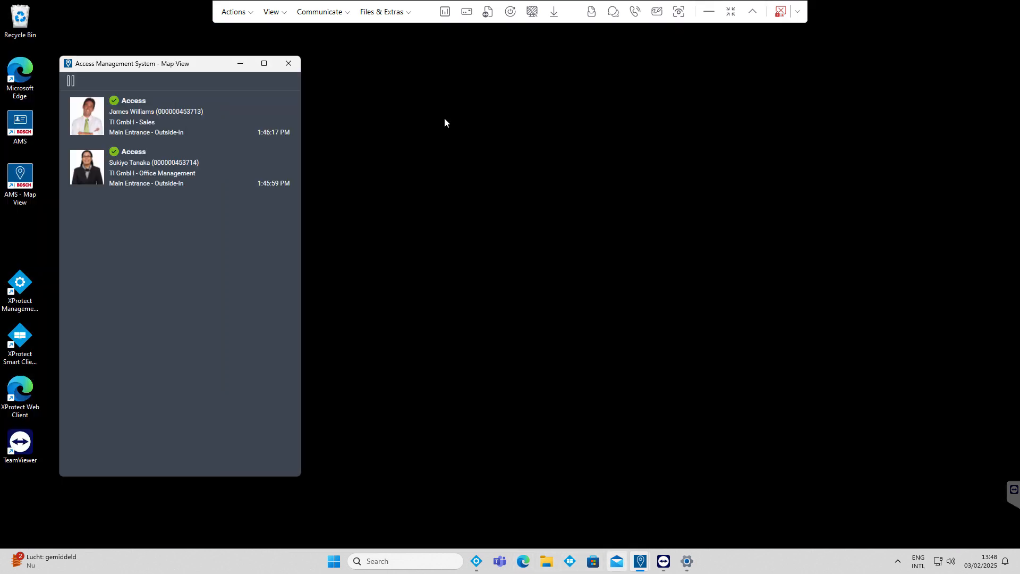
click(570, 561)
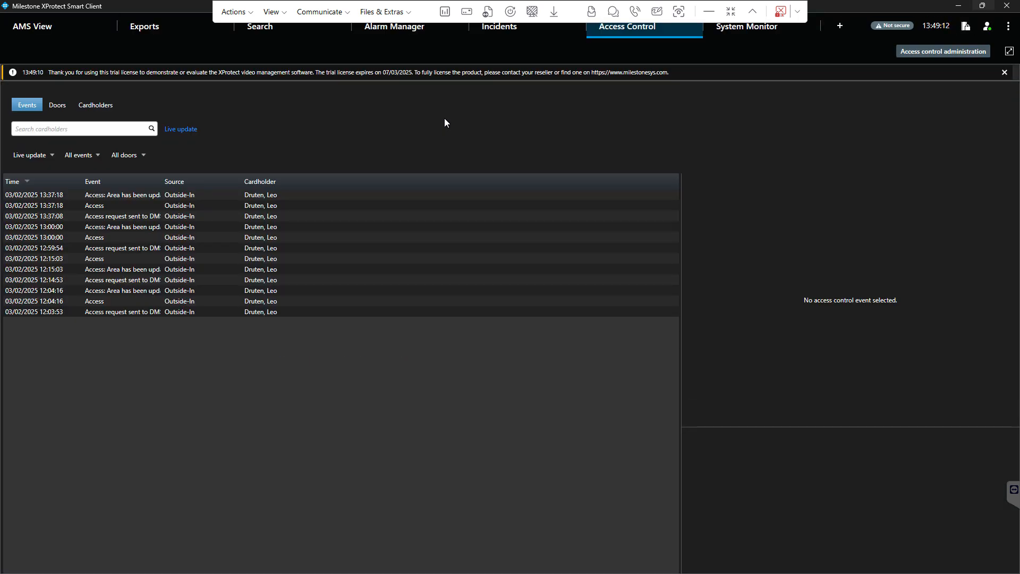
Step: Restore the Smart Client window and reply 'access granted' to the Outside-In access request
click(983, 5)
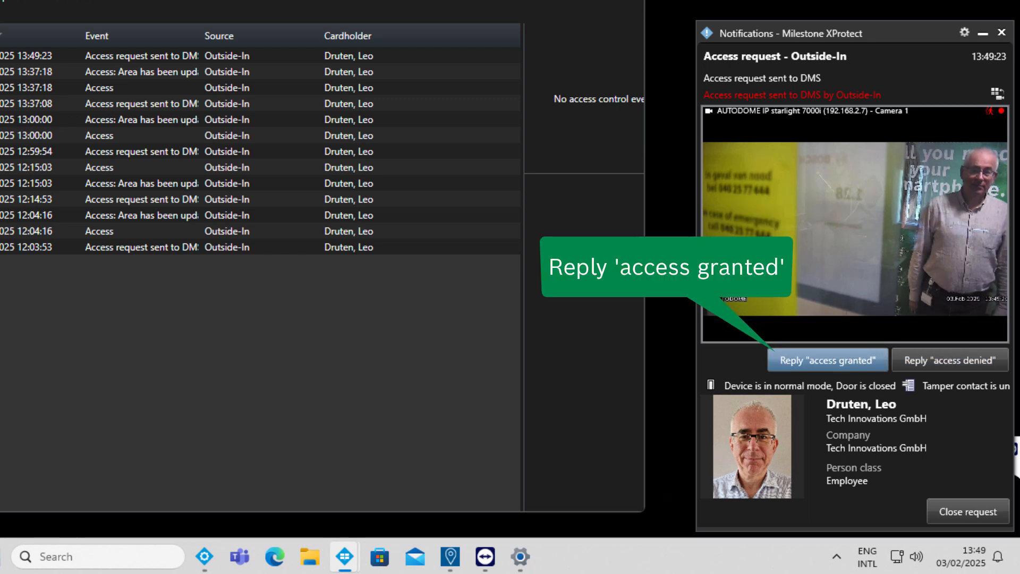
click(828, 361)
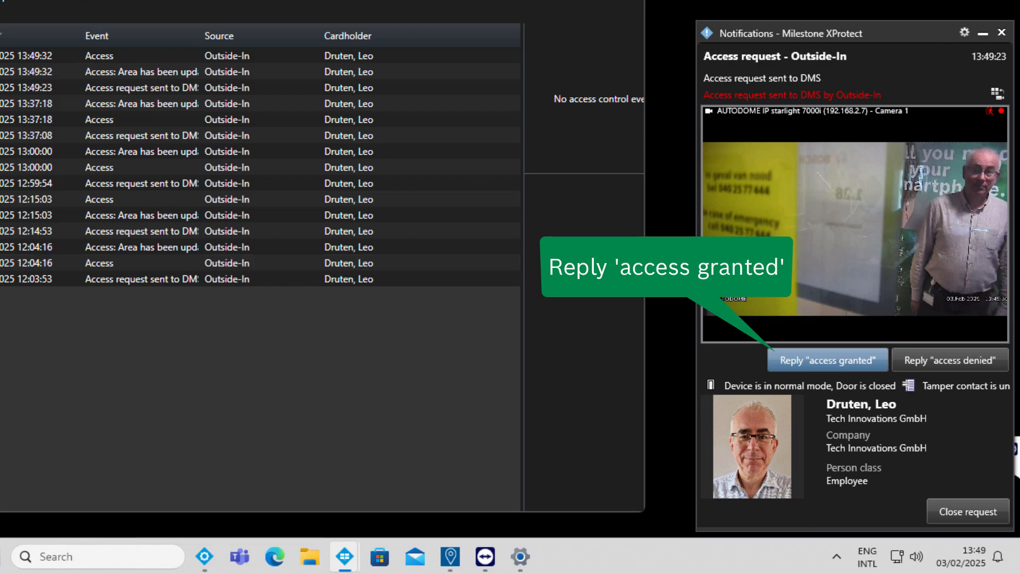